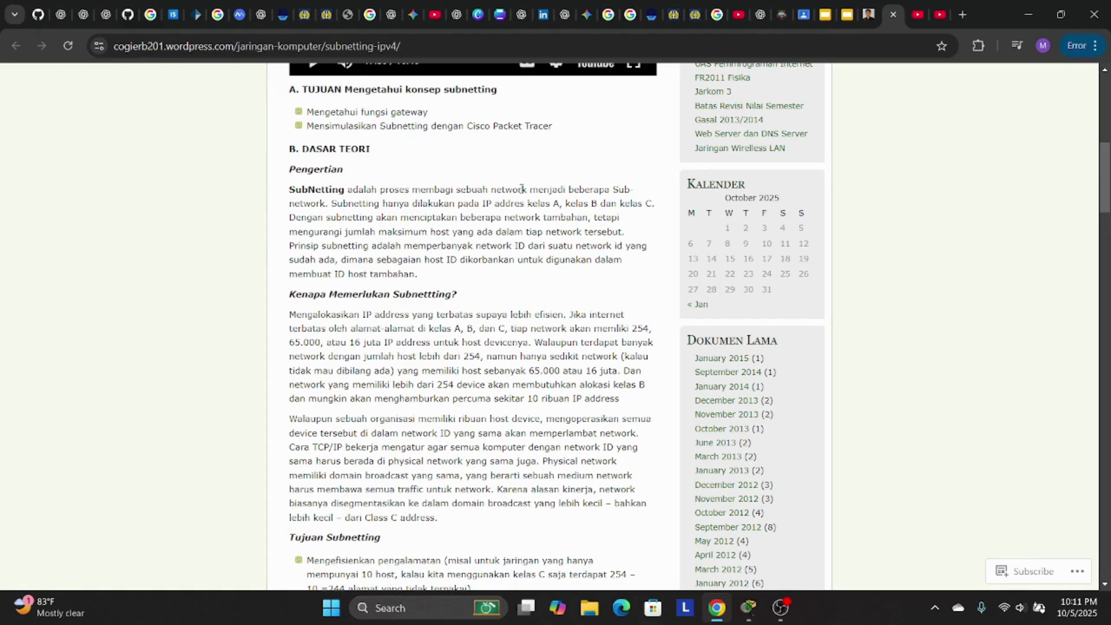
- Read the article's theory on subnetting, covering its definition, purpose, network and broadcast addresses, and the binary calculation
scroll(524, 182, "down", 1)
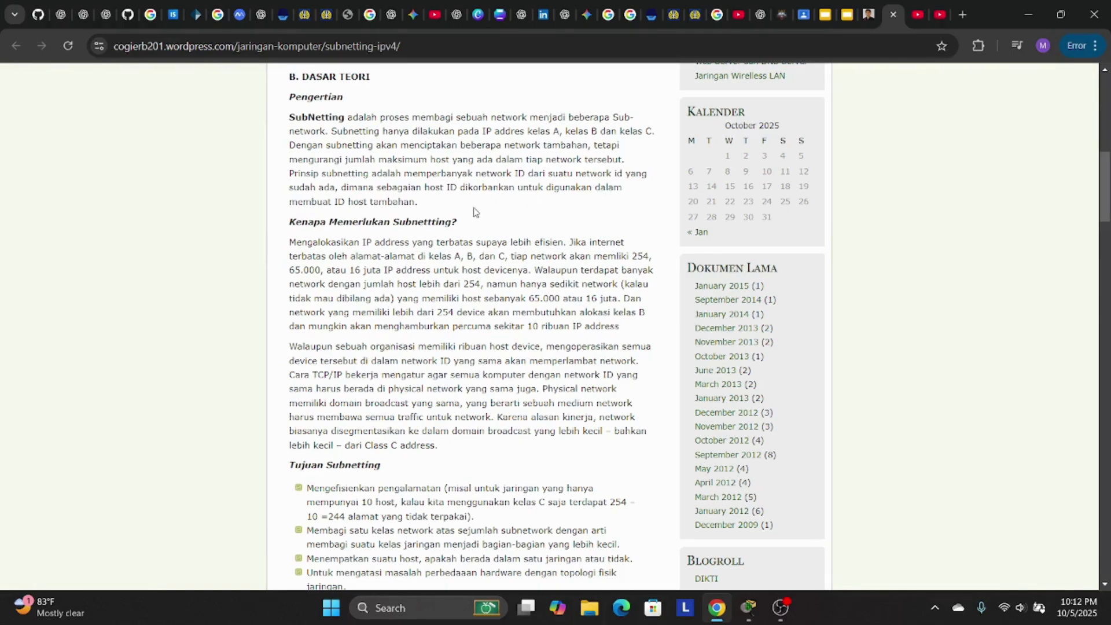
scroll(473, 212, "down", 8)
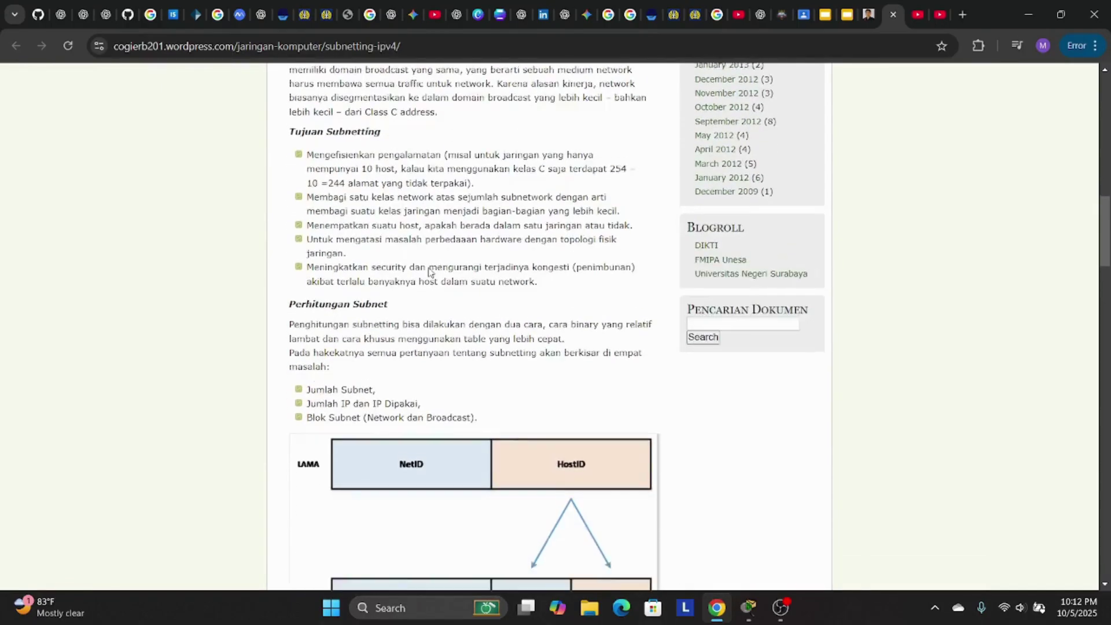
scroll(423, 287, "down", 2)
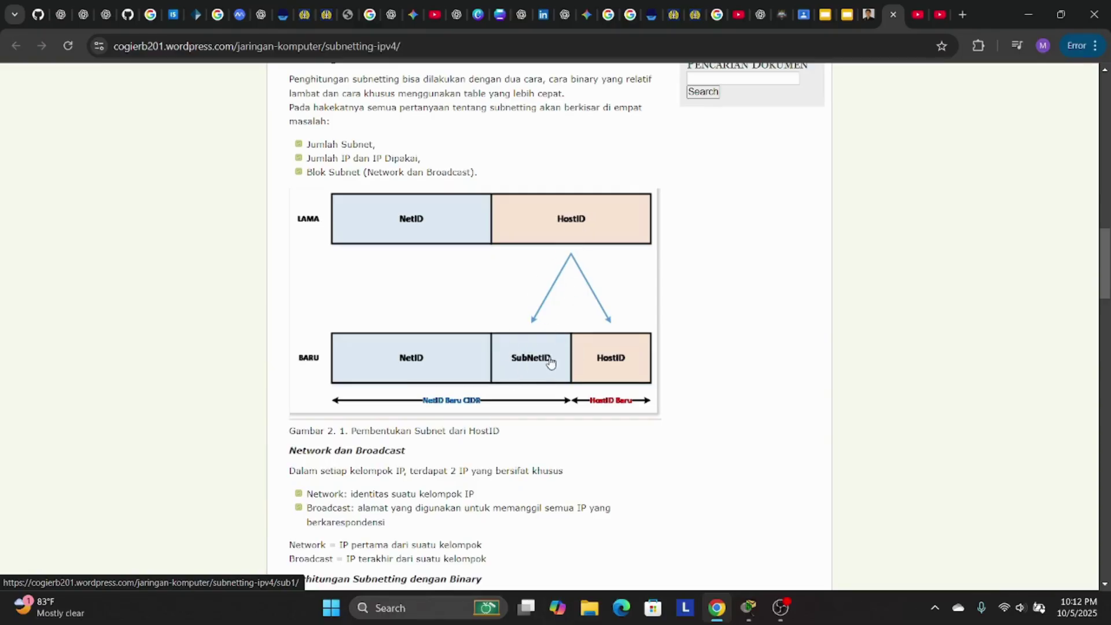
scroll(527, 353, "down", 2)
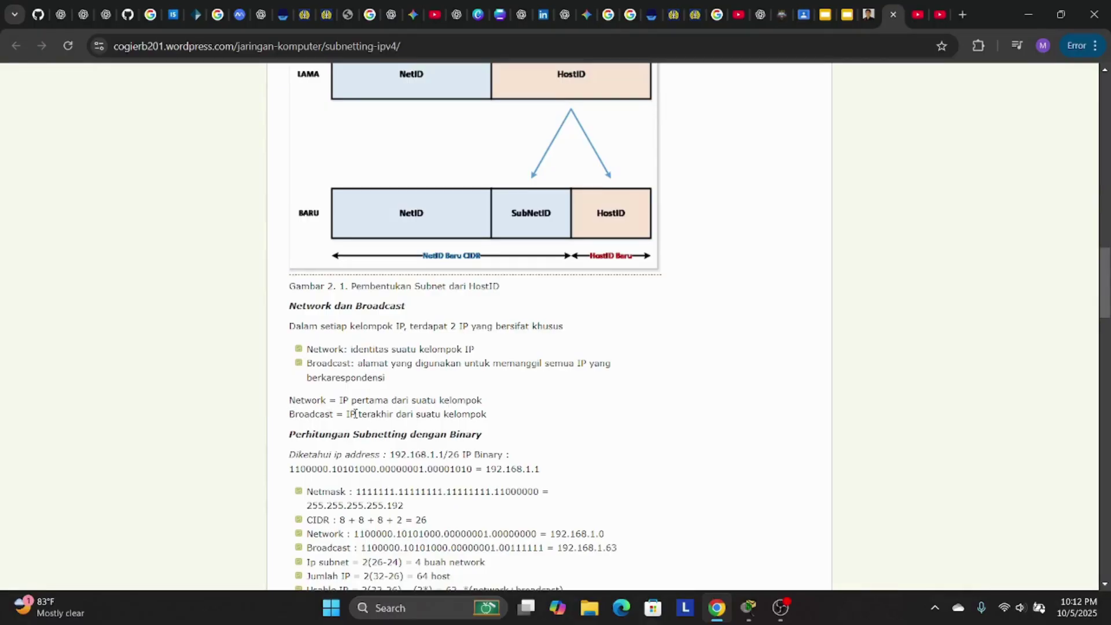
scroll(438, 425, "down", 4)
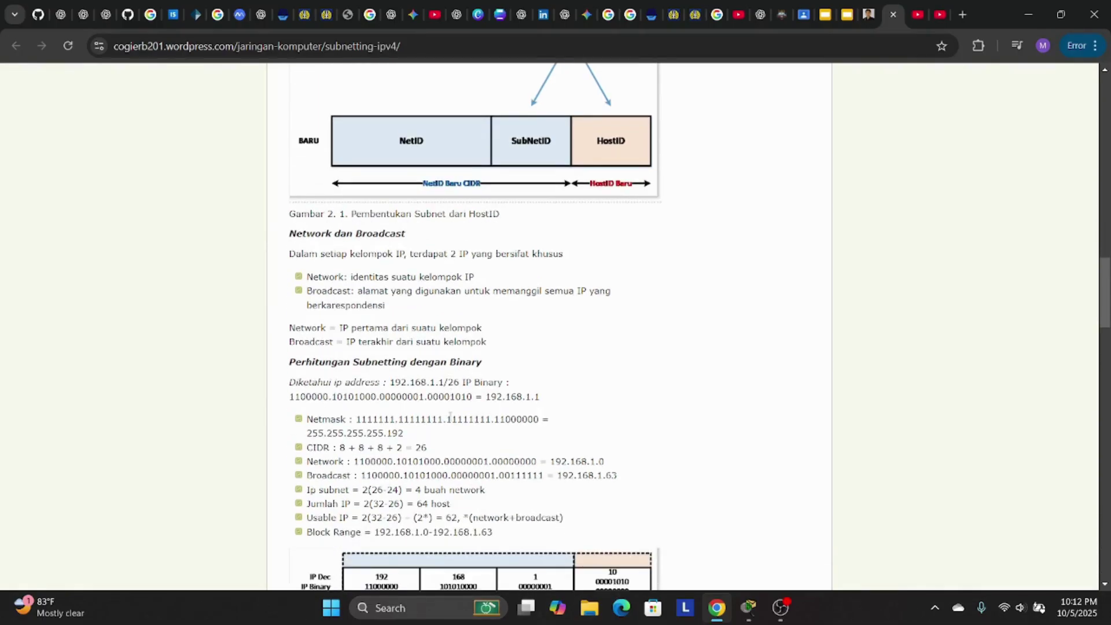
scroll(440, 367, "down", 1)
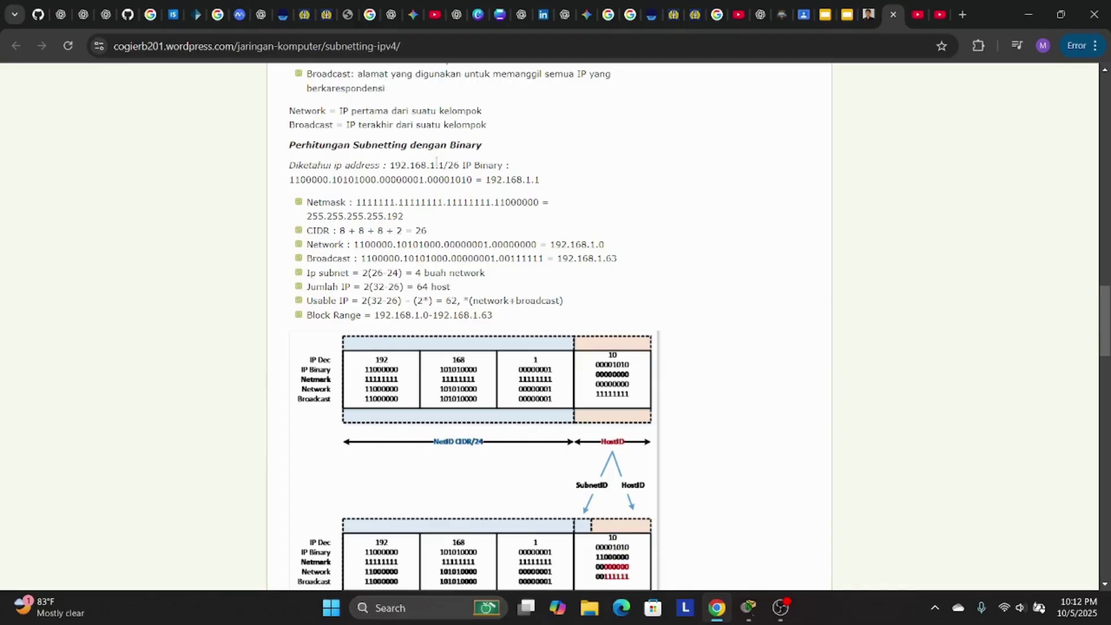
scroll(523, 203, "down", 3)
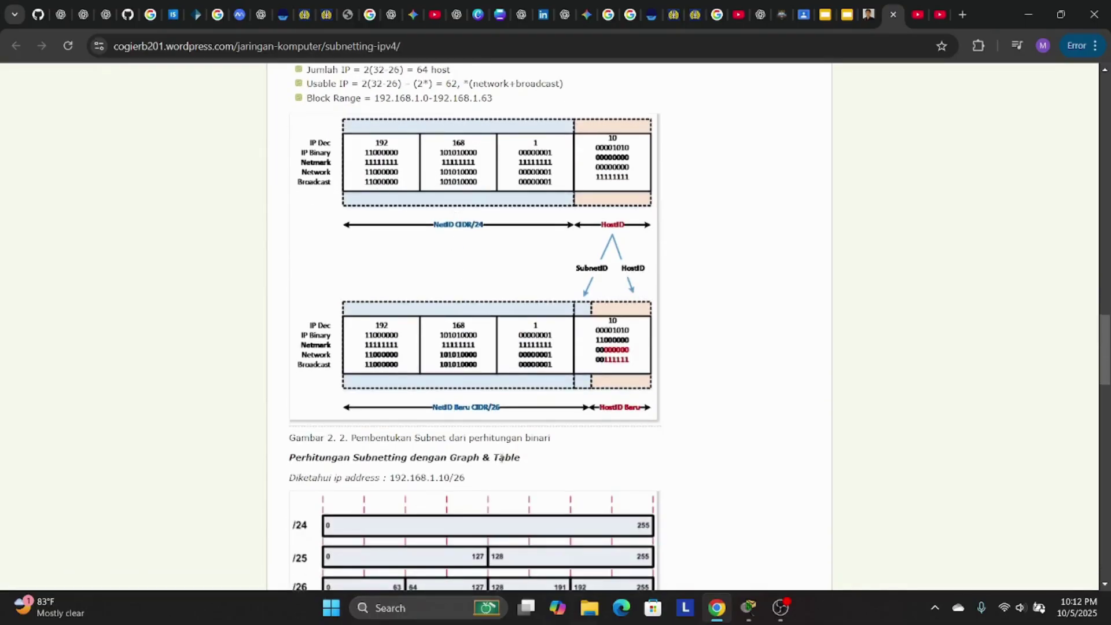
scroll(564, 412, "down", 3)
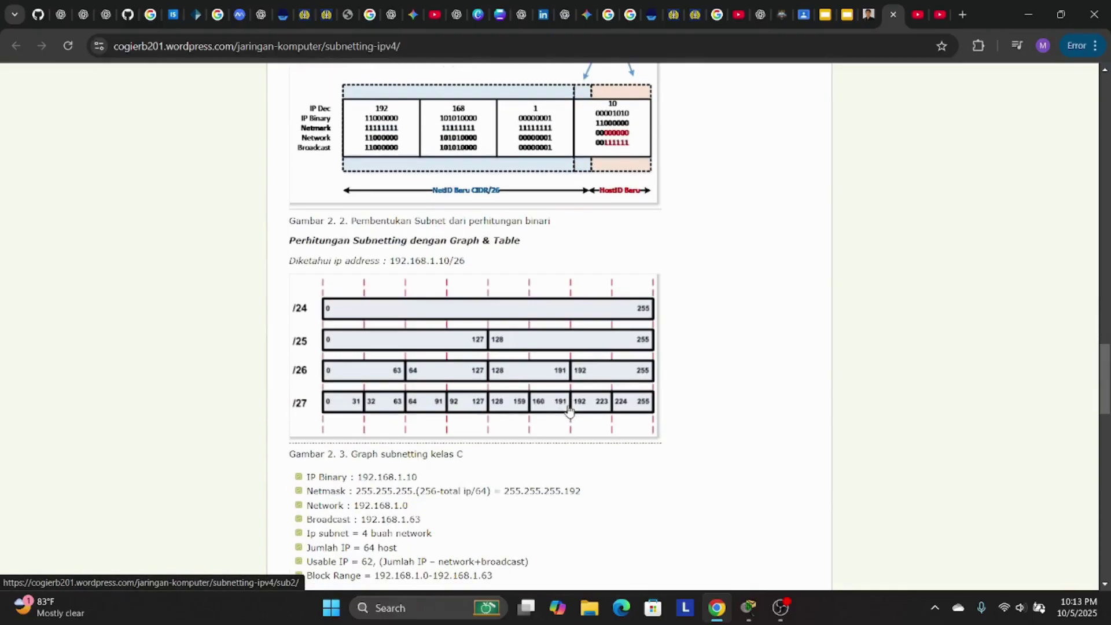
- Examine the graph-and-table calculation for 192.168.1.10/26, the class C subnet table and the explanation of subnet masks
scroll(529, 339, "up", 3)
scroll(528, 338, "down", 2)
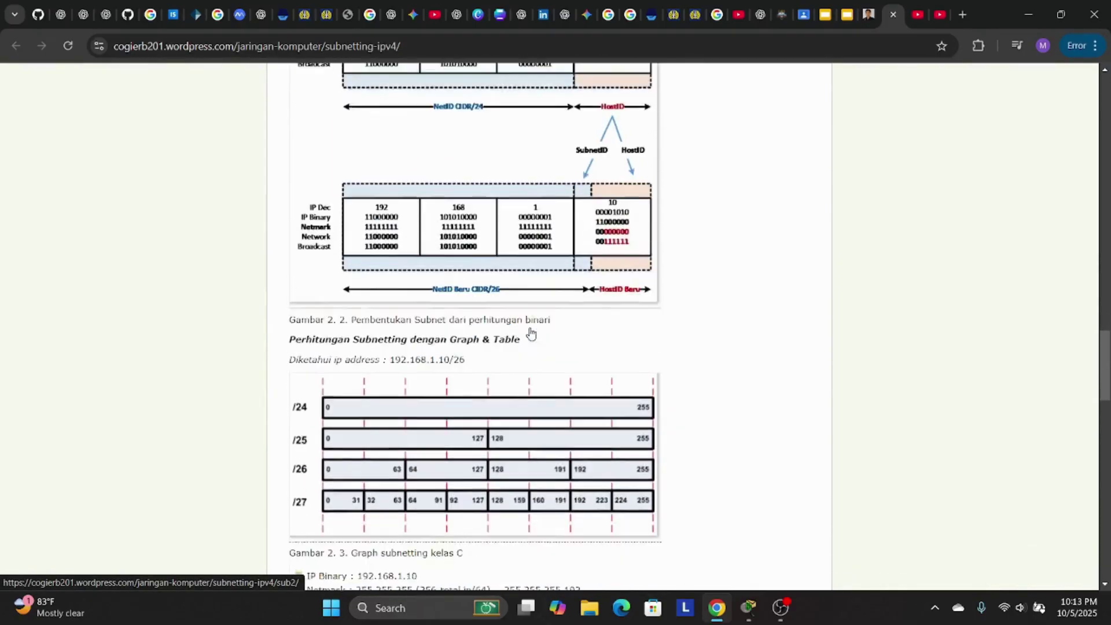
scroll(528, 354, "down", 1)
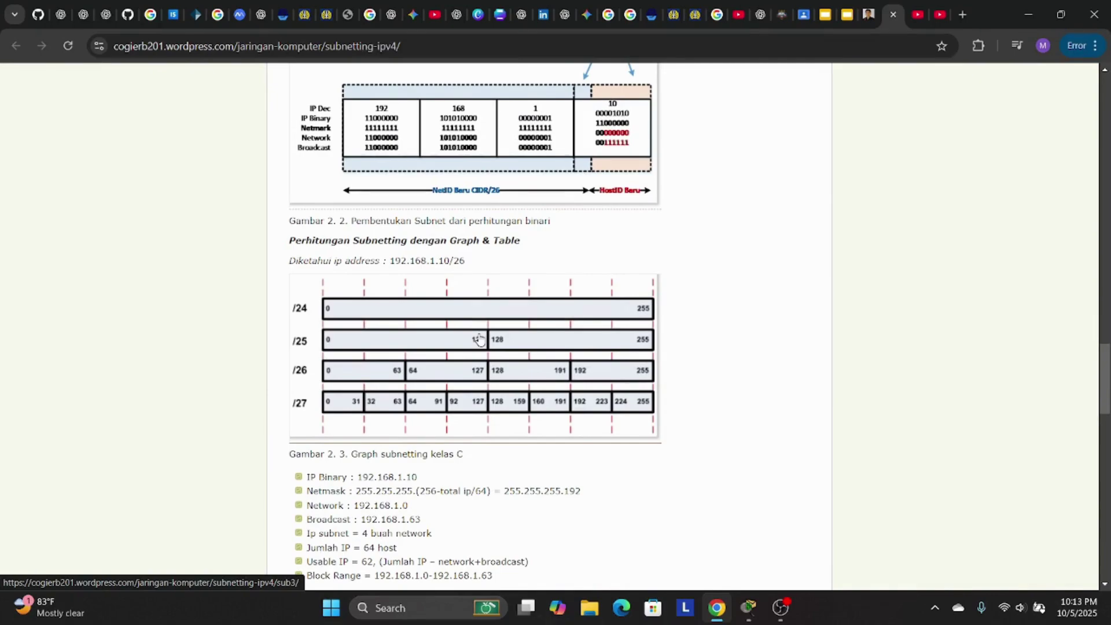
scroll(382, 293, "down", 1)
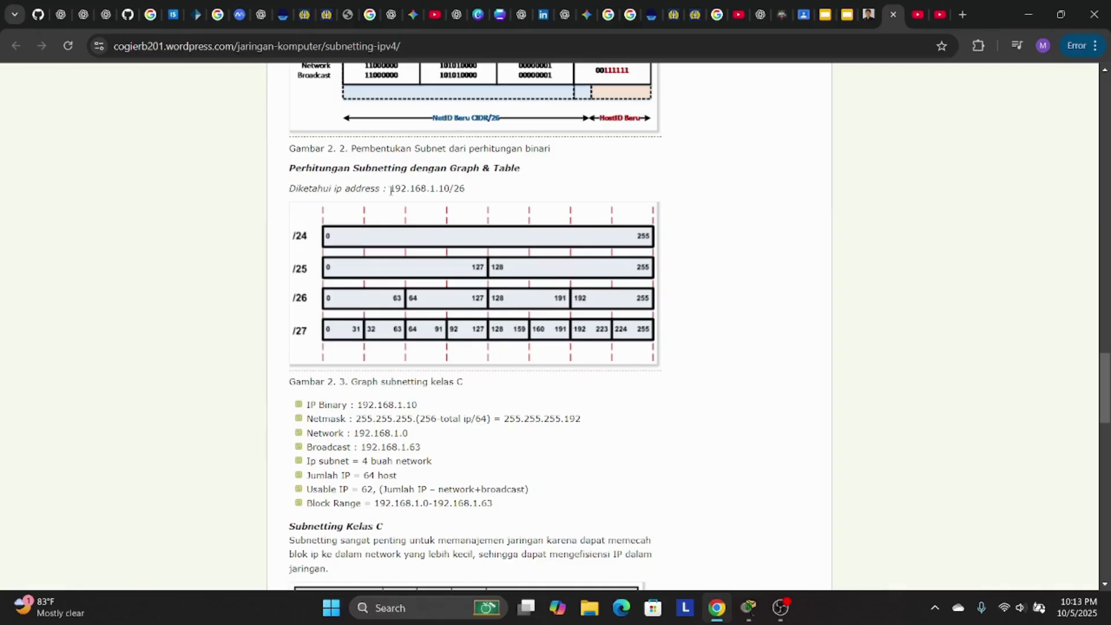
left_click_drag(391, 191, 469, 191)
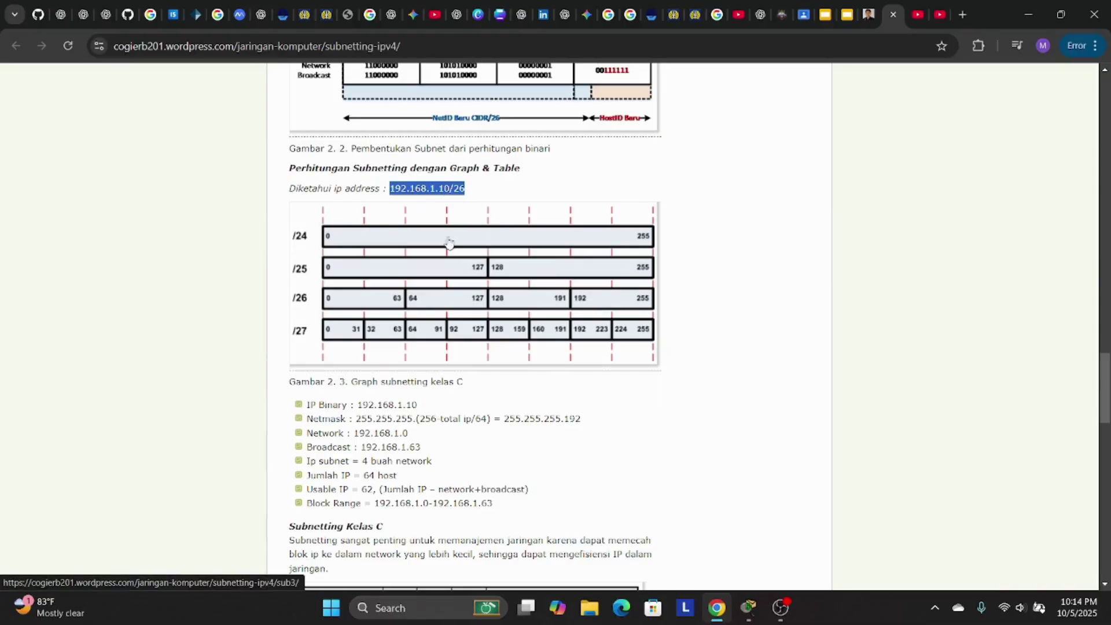
left_click(502, 181)
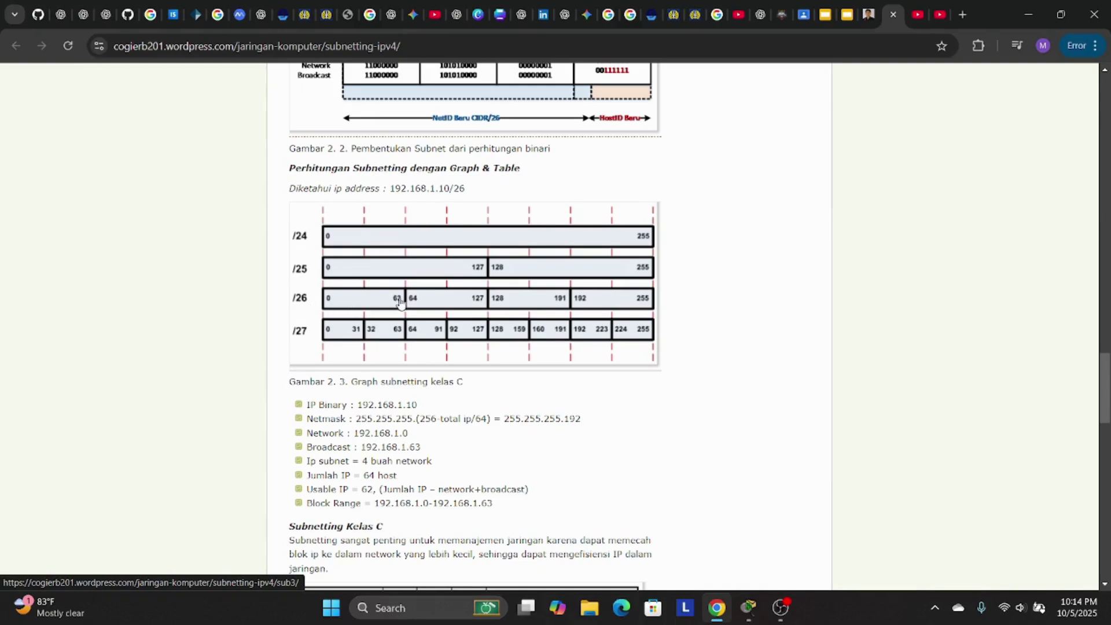
scroll(379, 378, "down", 1)
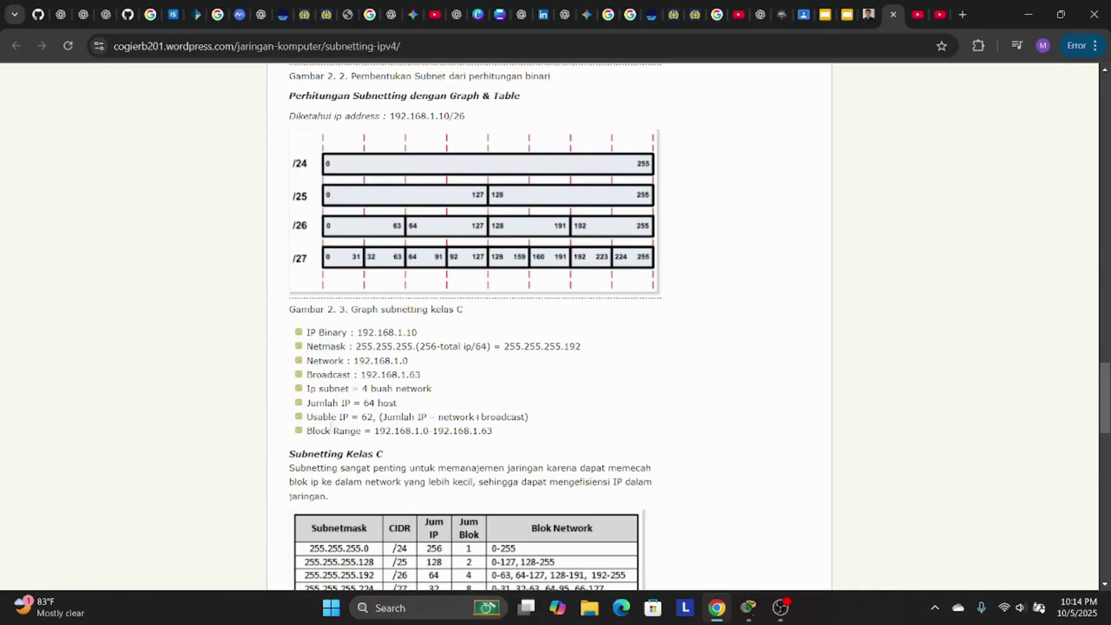
scroll(341, 415, "down", 3)
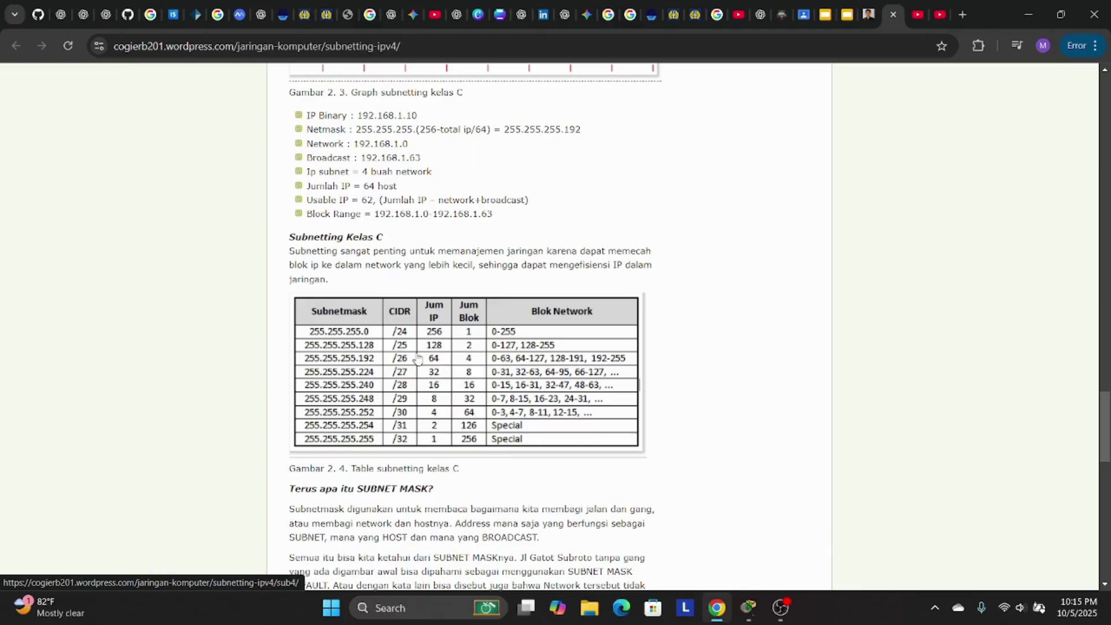
scroll(442, 470, "down", 4)
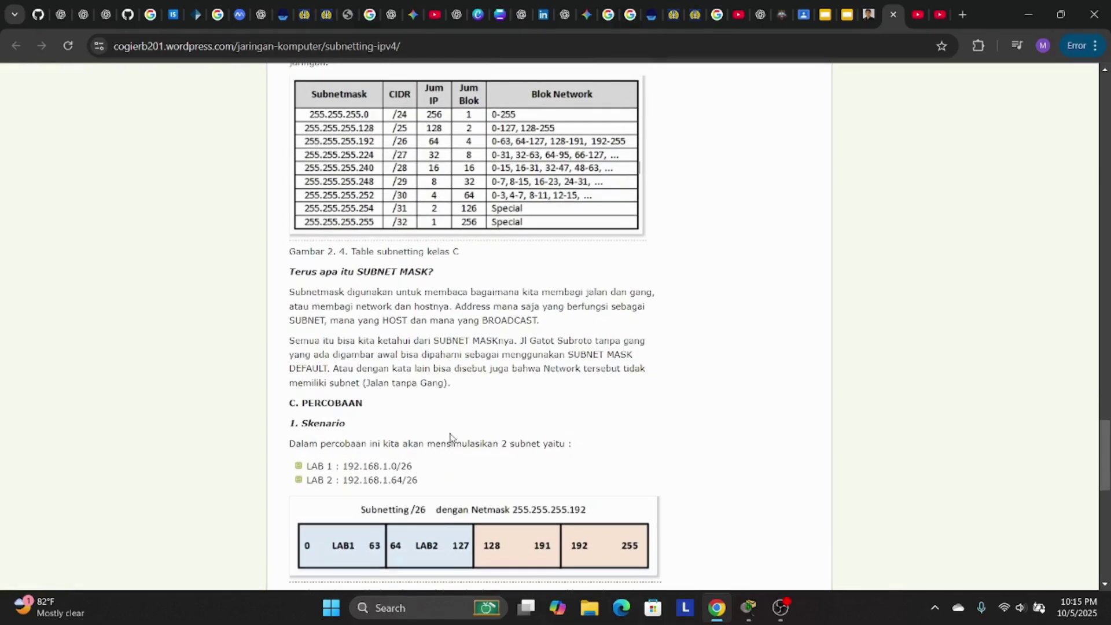
scroll(450, 438, "up", 1)
scroll(483, 414, "up", 1)
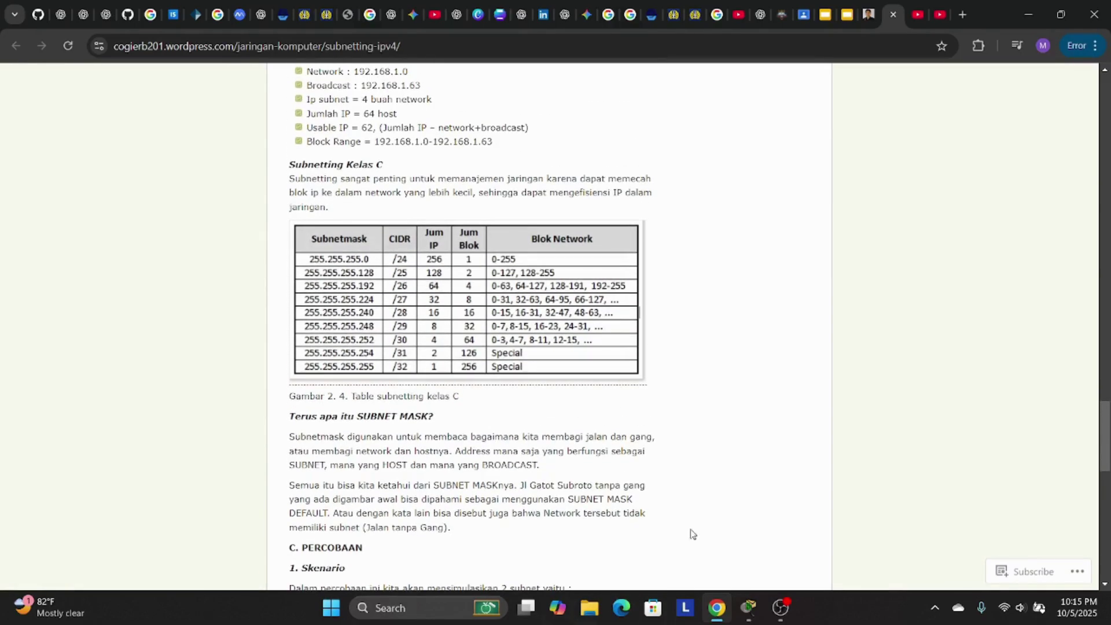
- In Cisco Packet Tracer, delete the current scenario's PDU from PC2 to PC5 and return to Realtime mode
left_click(747, 606)
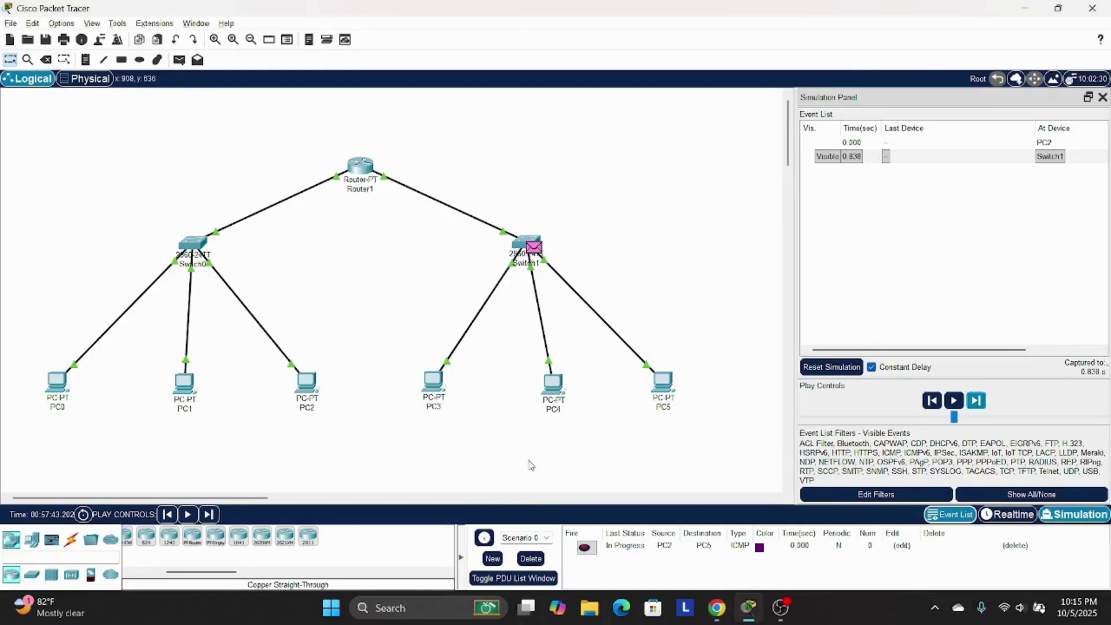
left_click(537, 560)
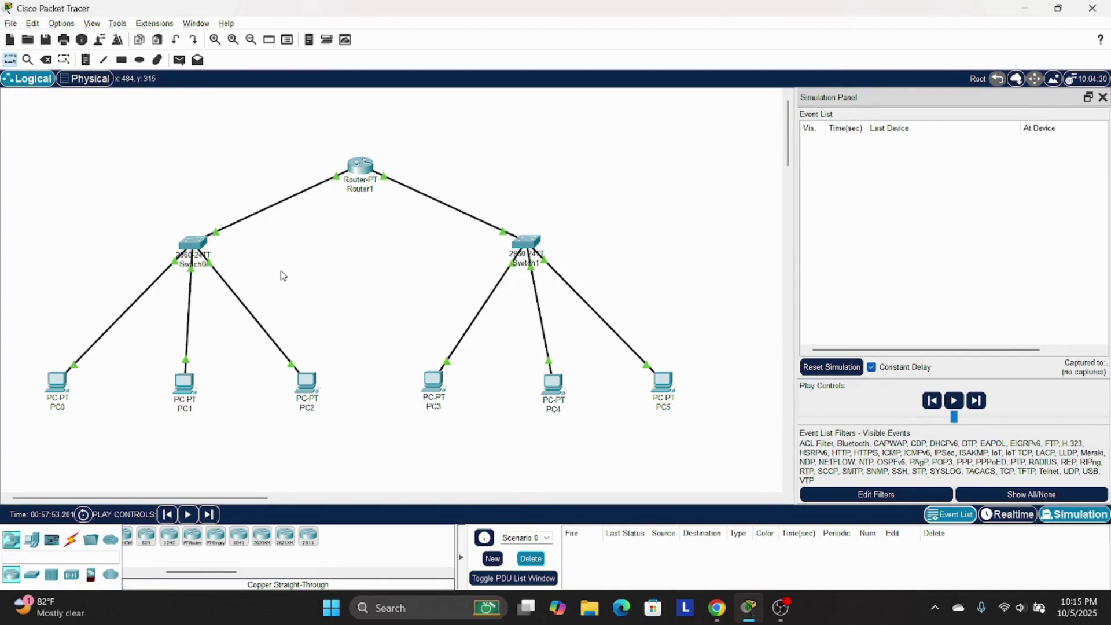
left_click(1034, 520)
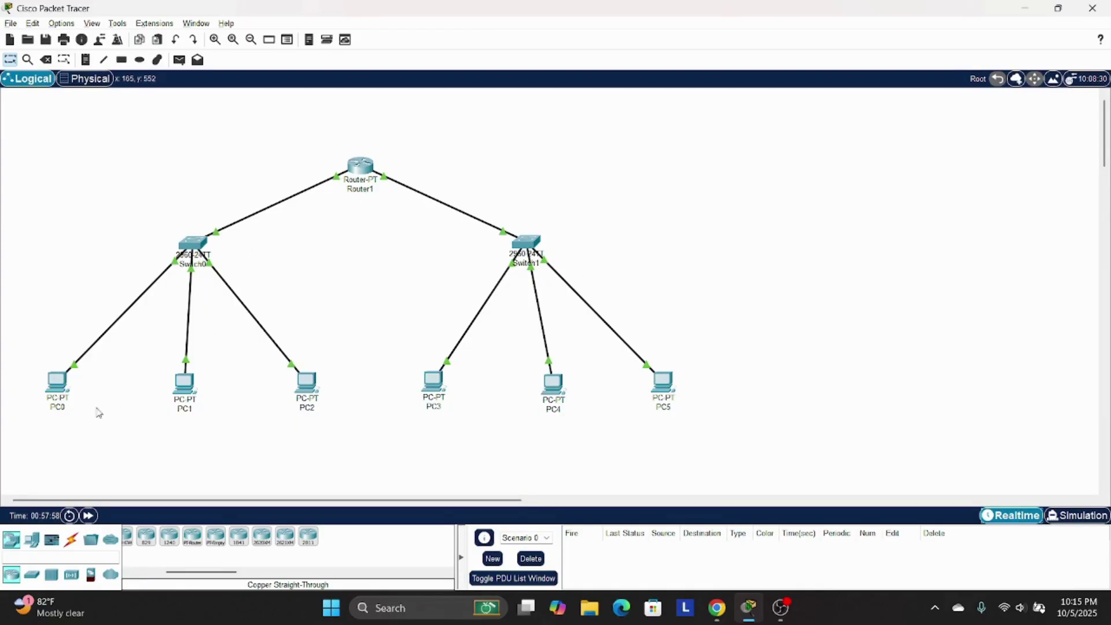
- Review PC0's IPv4 address, subnet mask and default gateway in its IP configuration, and close the device window
left_click(58, 387)
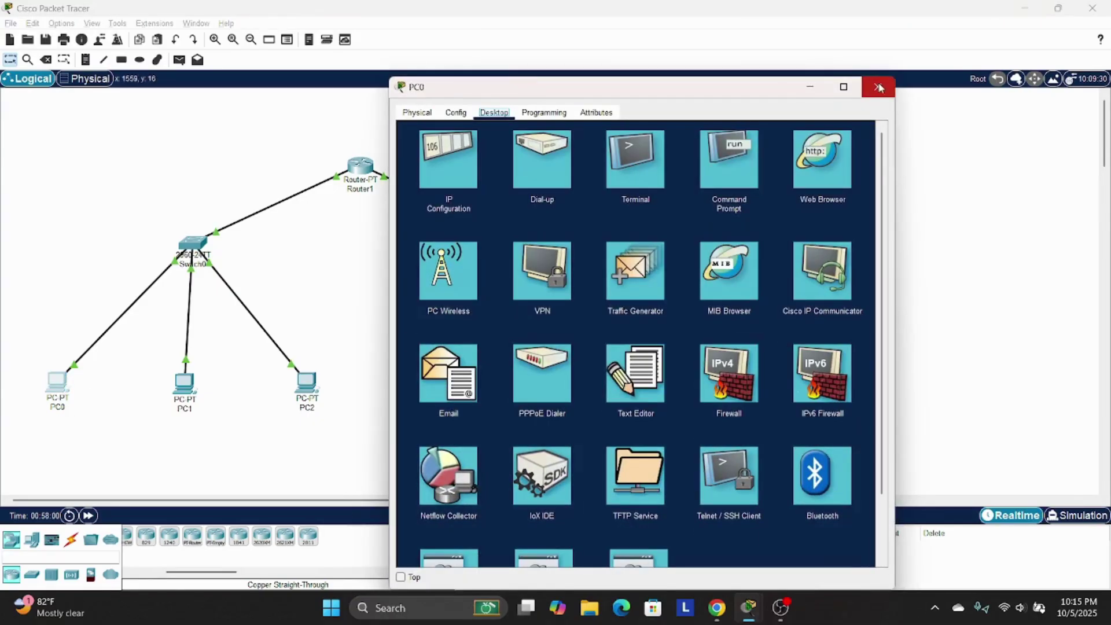
left_click(896, 87)
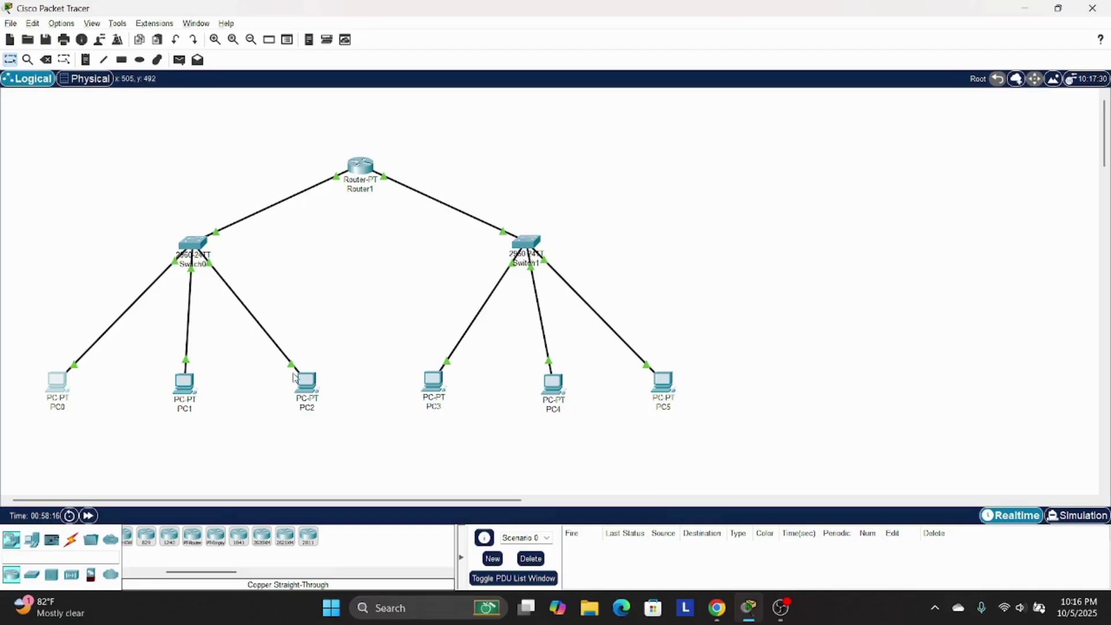
left_click(54, 383)
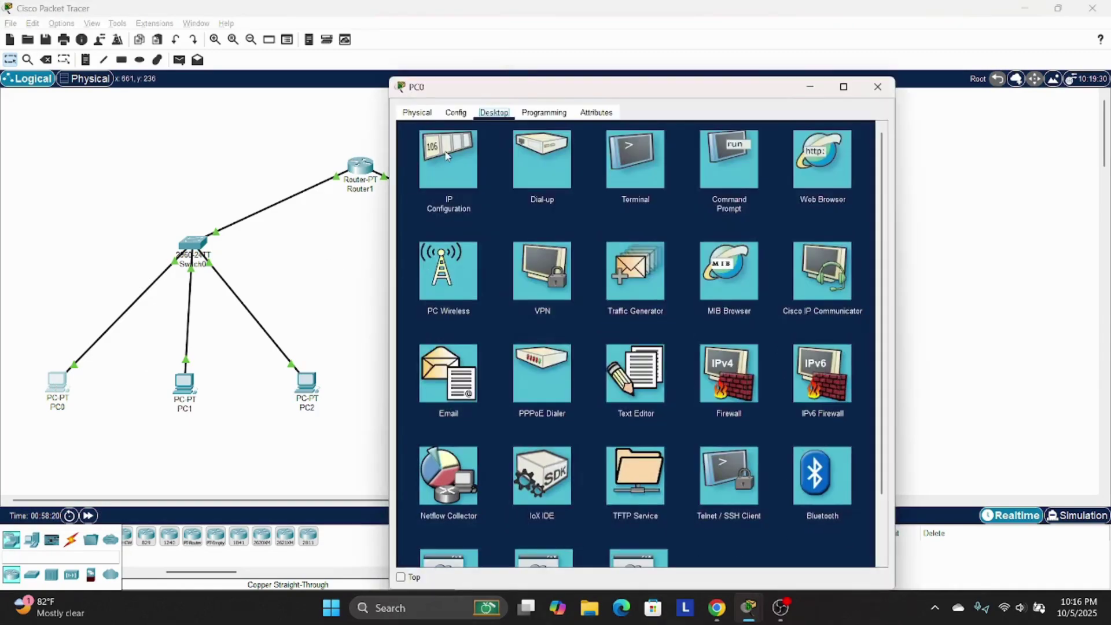
left_click(446, 157)
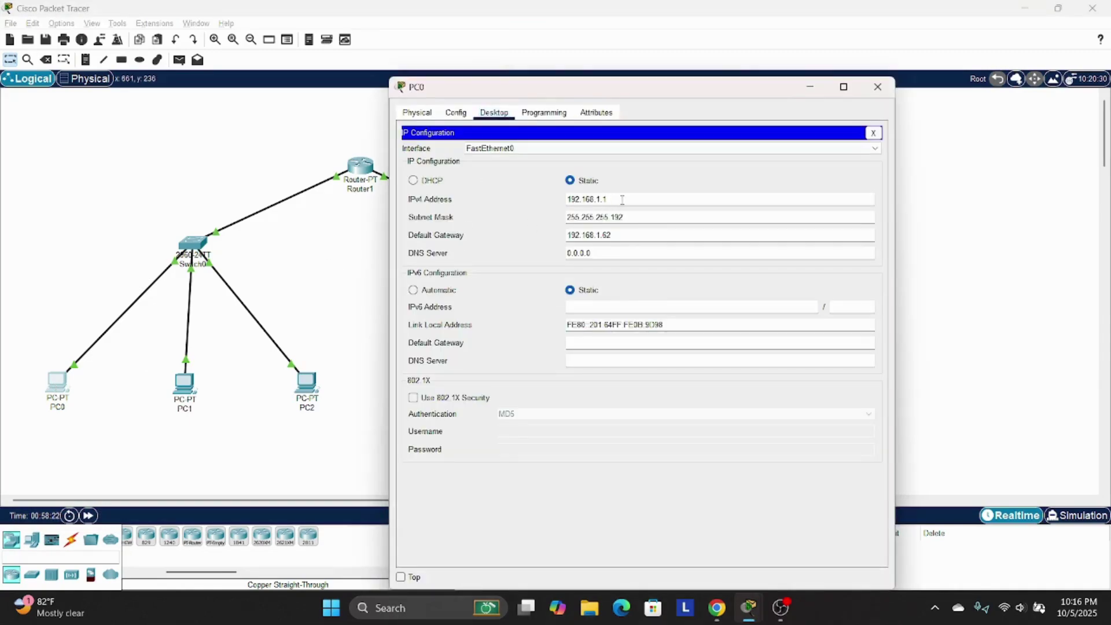
left_click_drag(649, 201, 567, 201)
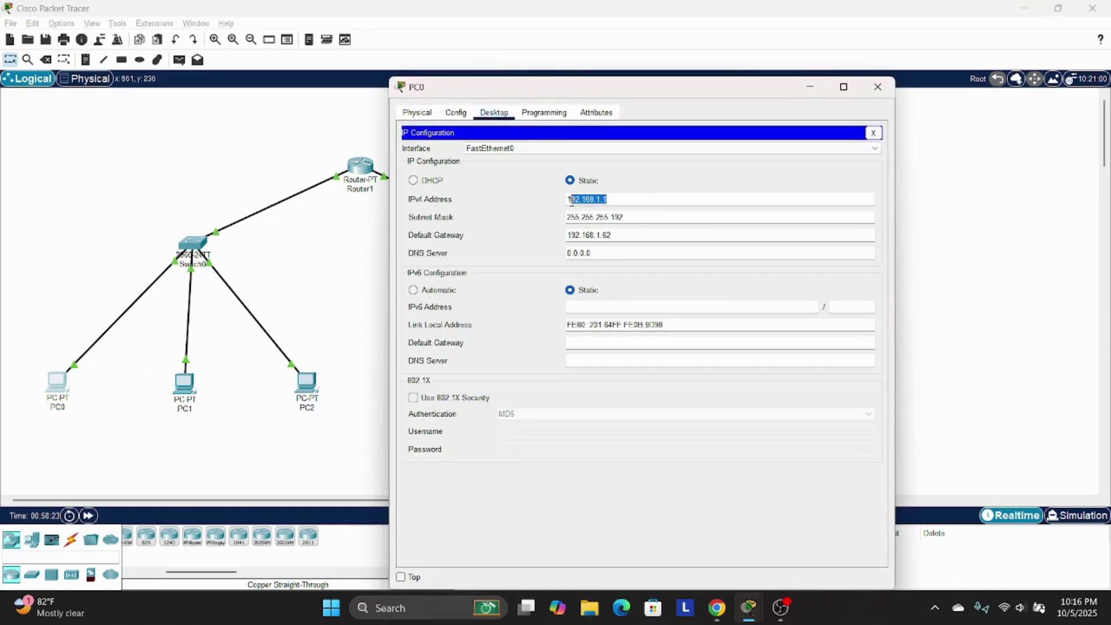
left_click(676, 219)
left_click_drag(676, 221, 571, 218)
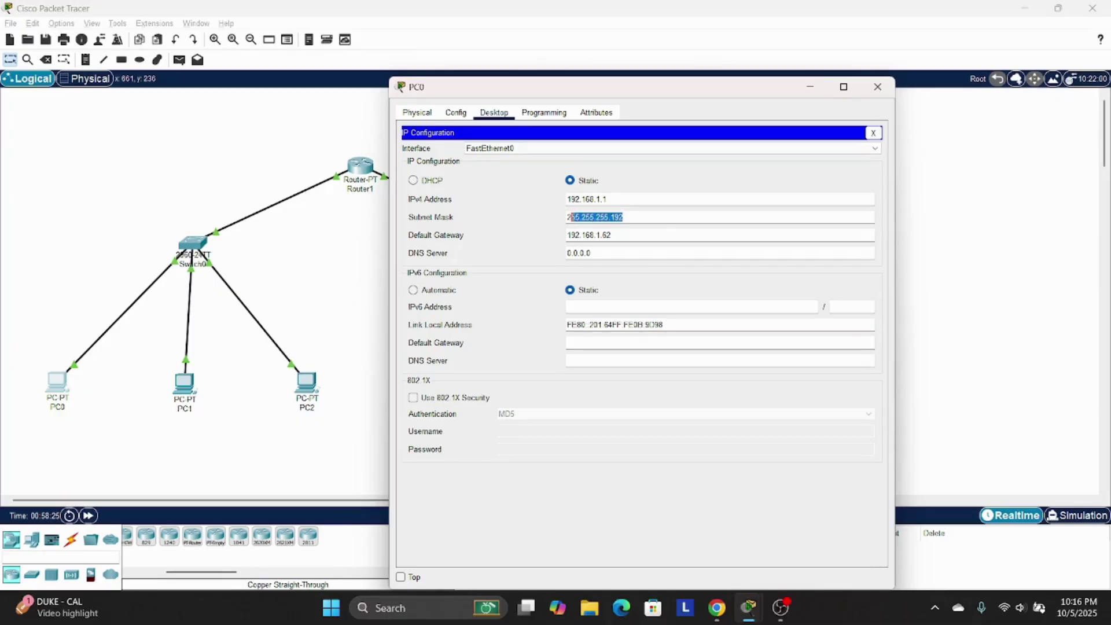
left_click(661, 215)
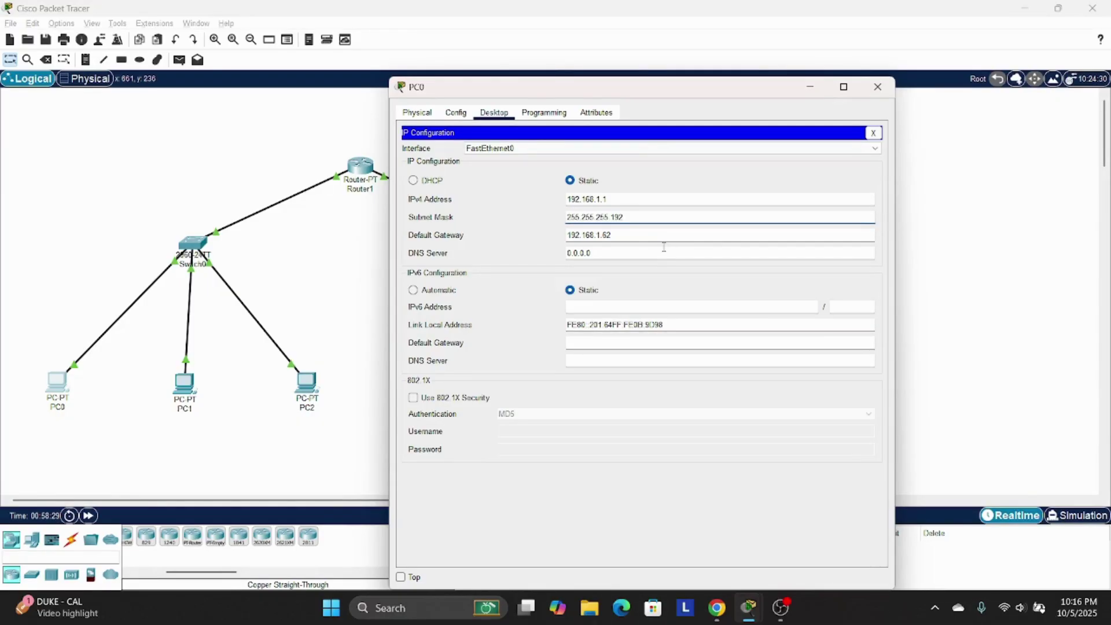
left_click(662, 231)
left_click_drag(616, 234, 572, 237)
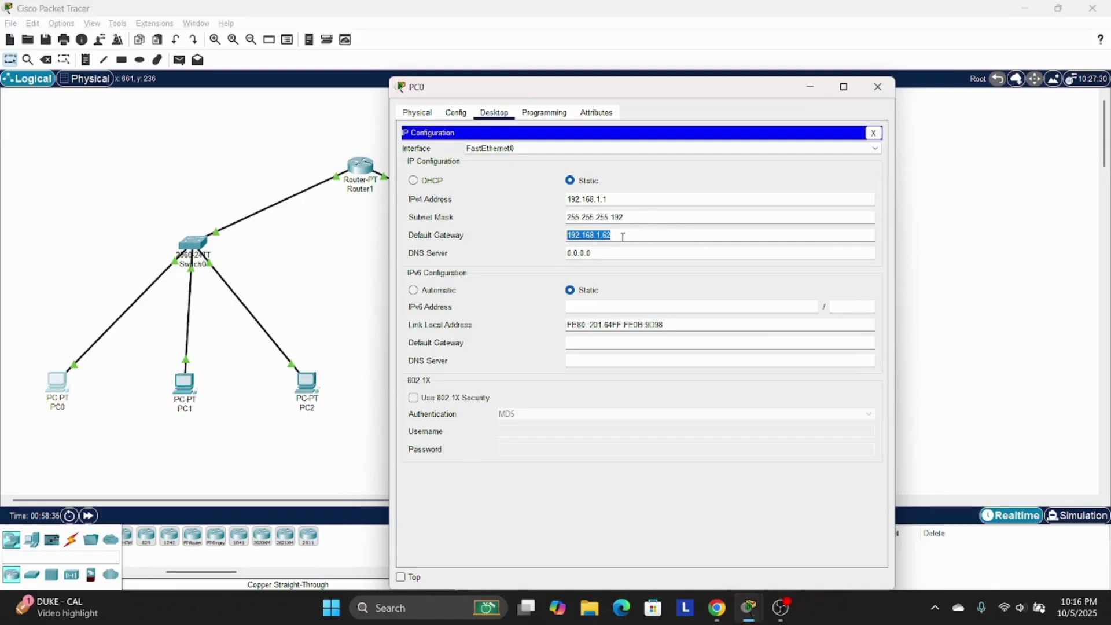
left_click(877, 87)
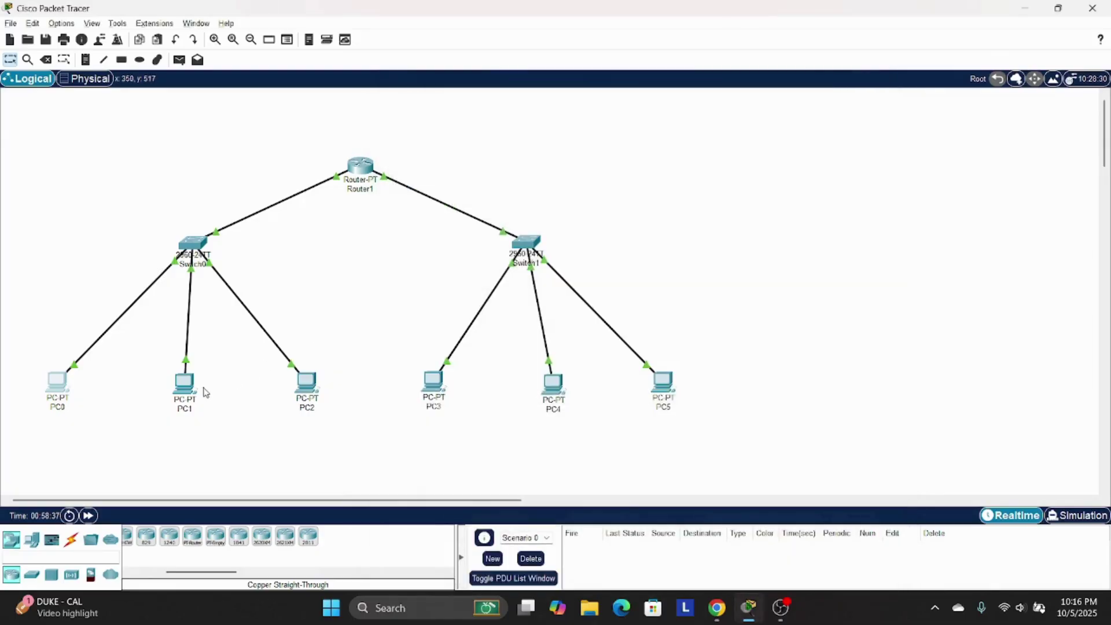
- Review PC1's IPv4 address, subnet mask and default gateway in its IP configuration, and close the device window
left_click(181, 385)
left_click(466, 169)
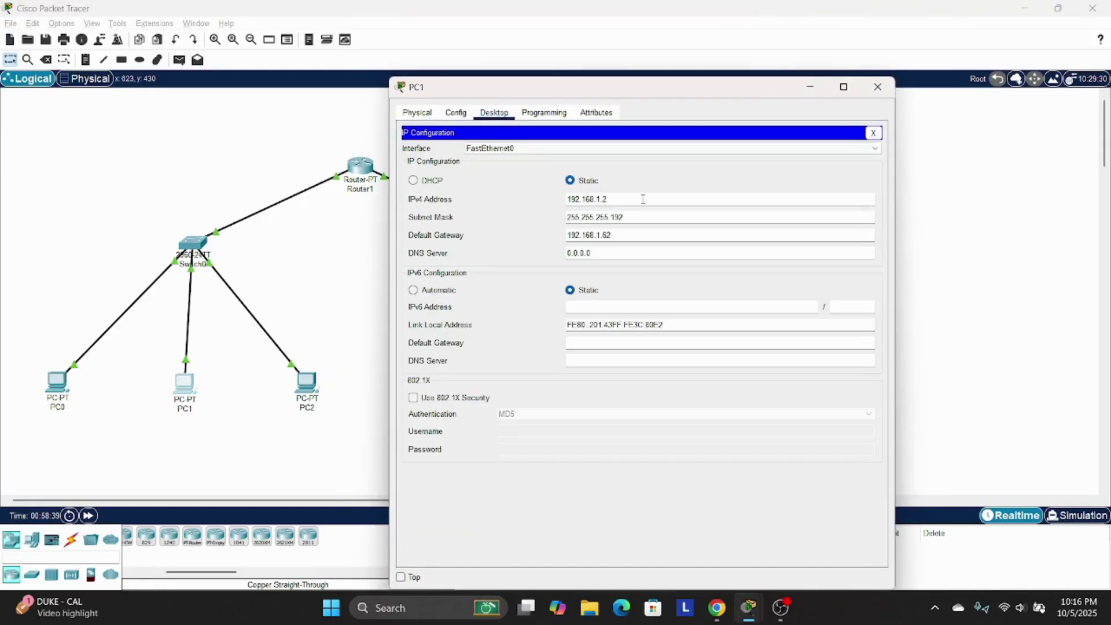
left_click_drag(642, 199, 560, 220)
left_click(667, 218)
left_click_drag(657, 233, 561, 238)
left_click(877, 86)
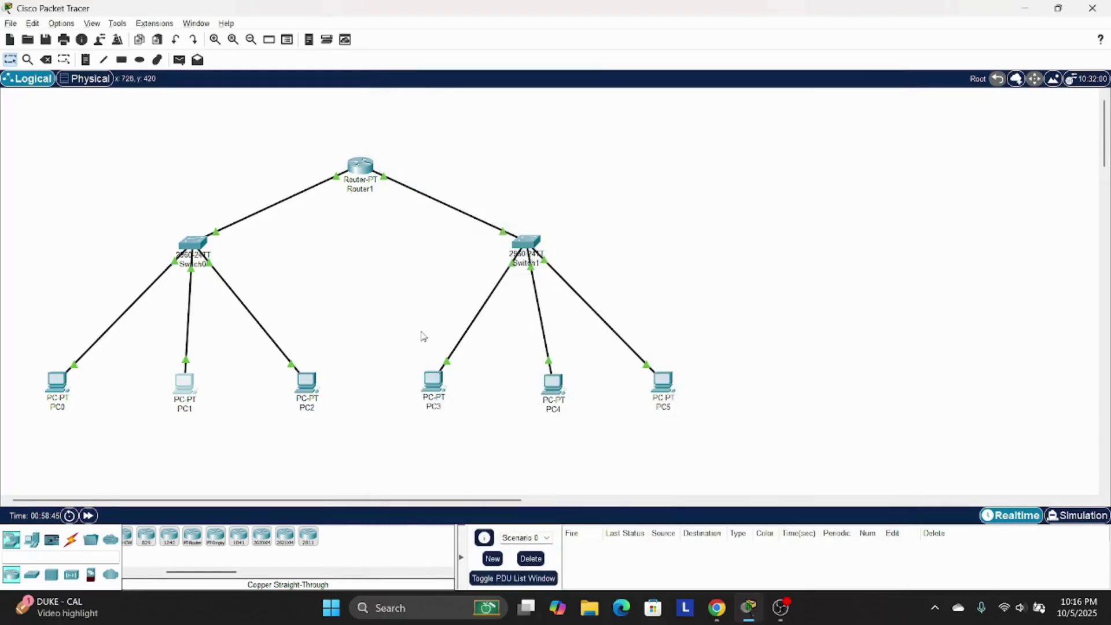
- Review PC2's IPv4 address, subnet mask and default gateway in its IP configuration, and close the device window
left_click(320, 397)
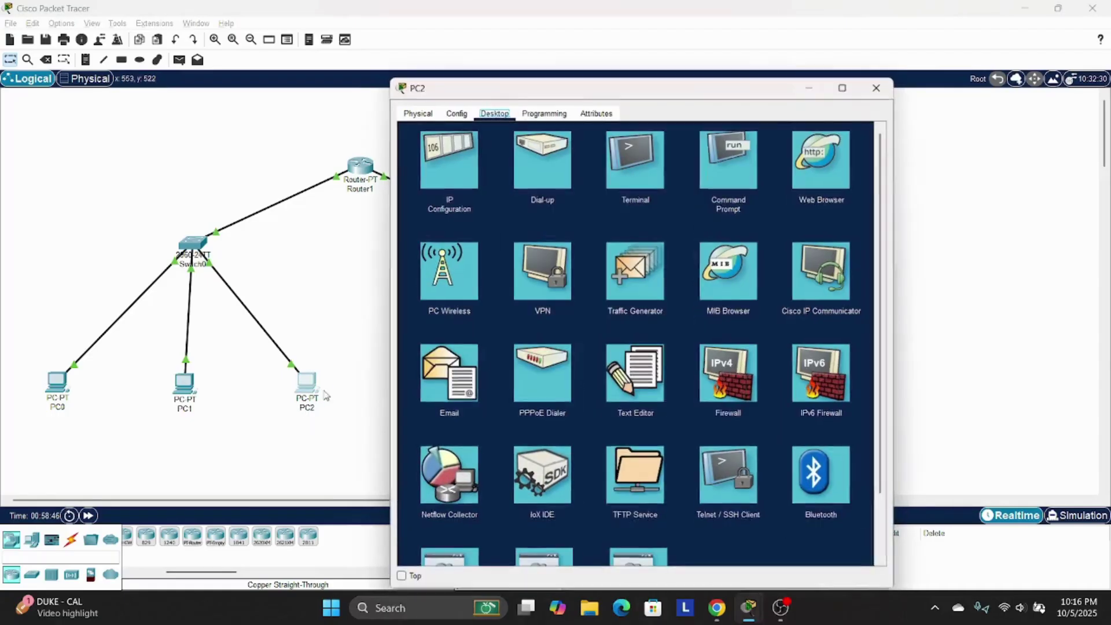
left_click(469, 185)
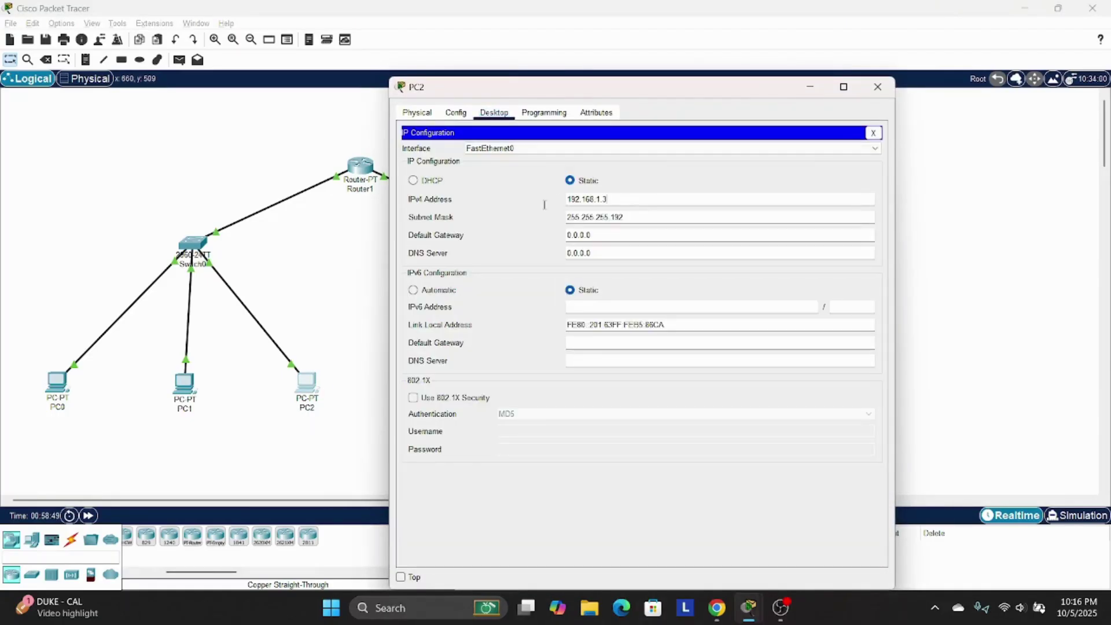
left_click_drag(608, 199, 560, 220)
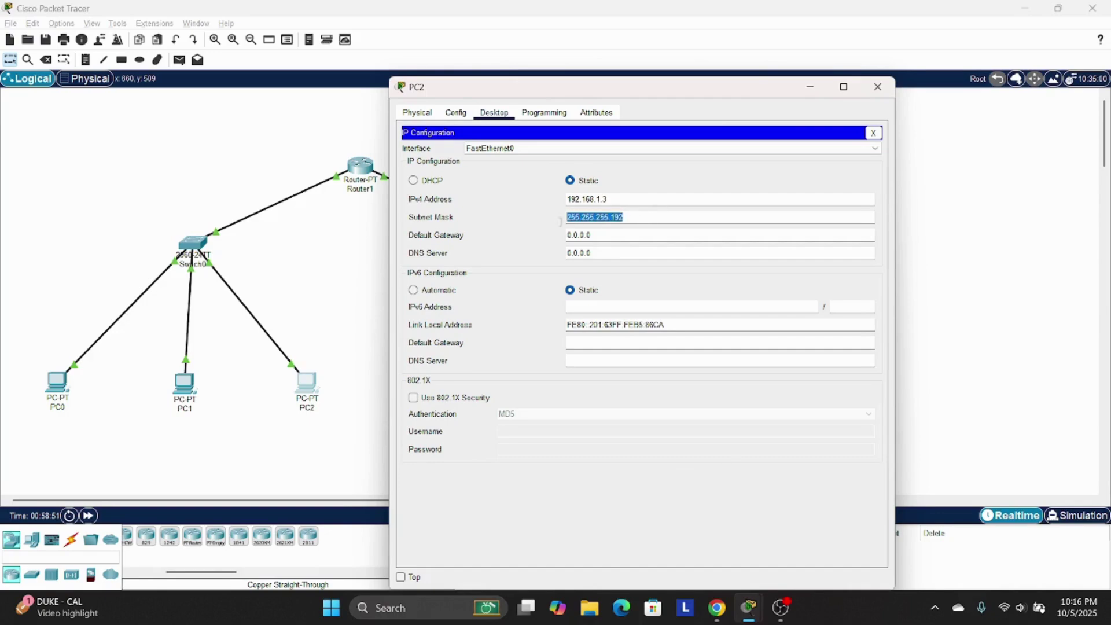
left_click_drag(634, 232, 560, 235)
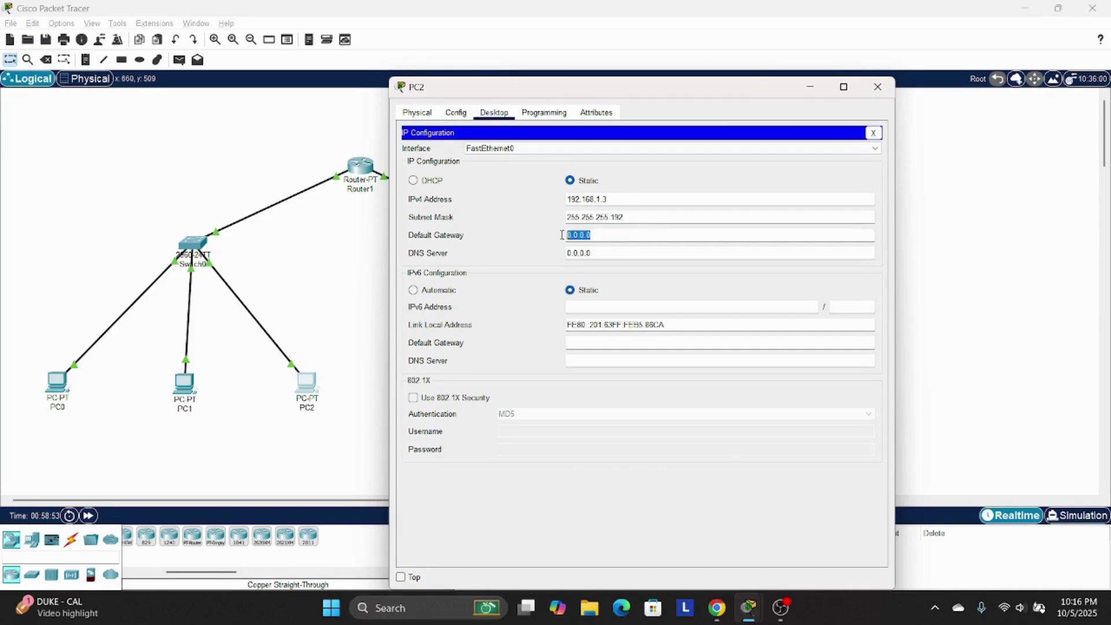
left_click(621, 234)
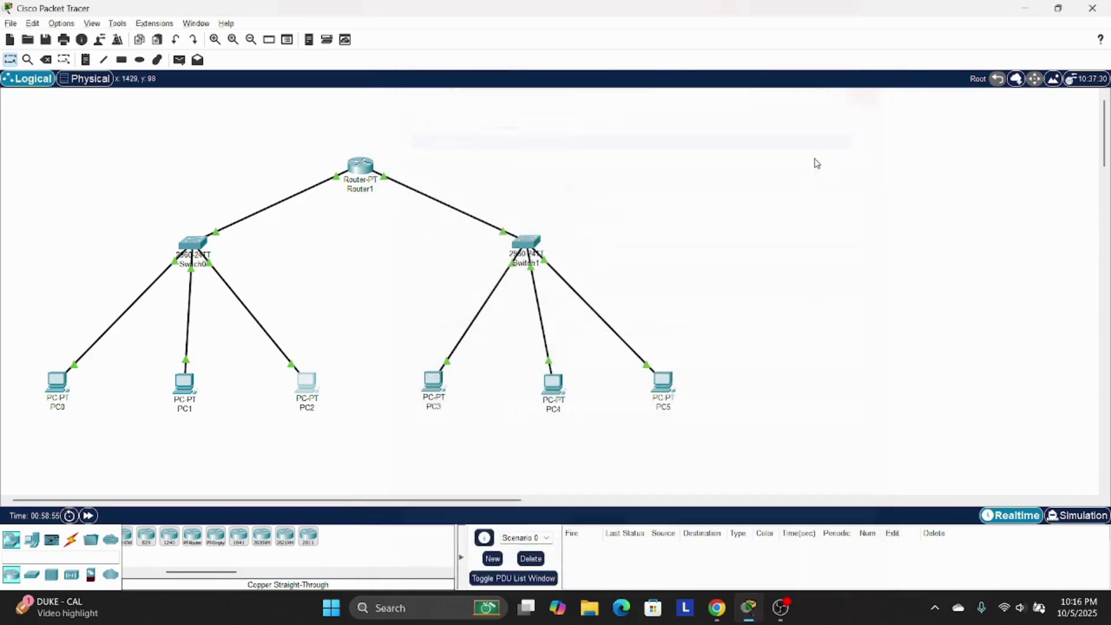
left_click(877, 87)
- Review PC3's IPv4 address, subnet mask and default gateway in its IP configuration, and close the device window
left_click(428, 391)
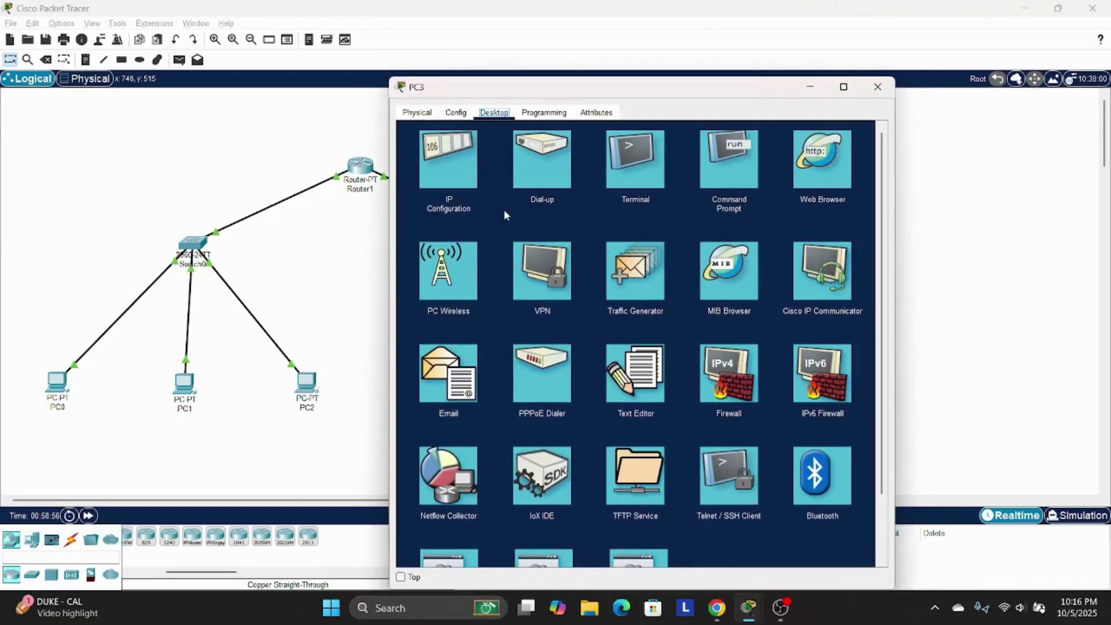
left_click(469, 186)
left_click_drag(625, 199, 532, 201)
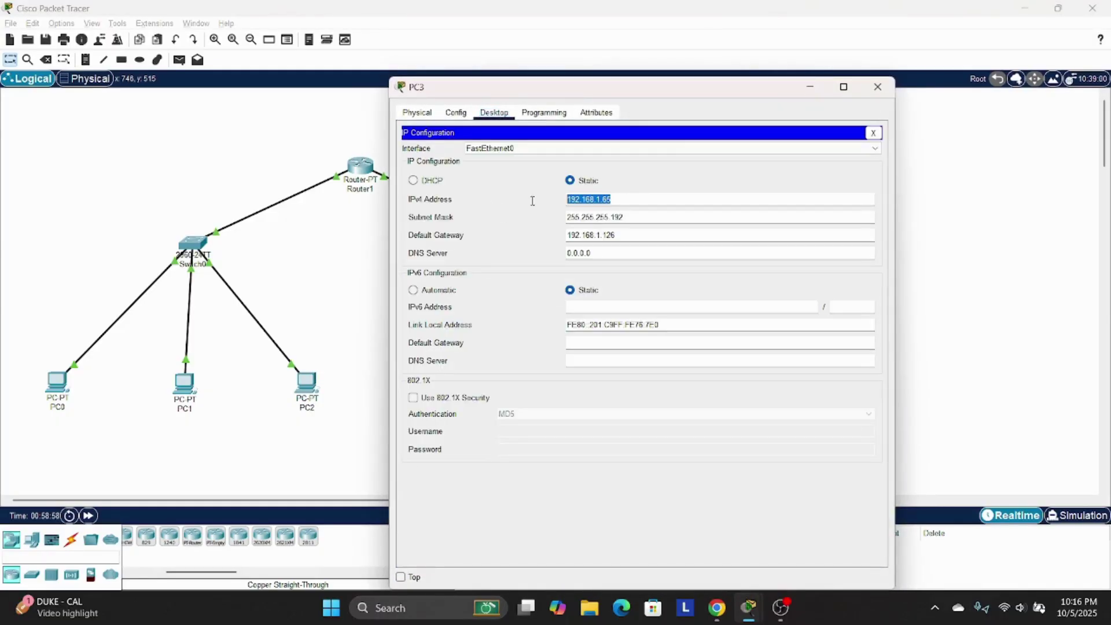
left_click_drag(620, 217, 550, 218)
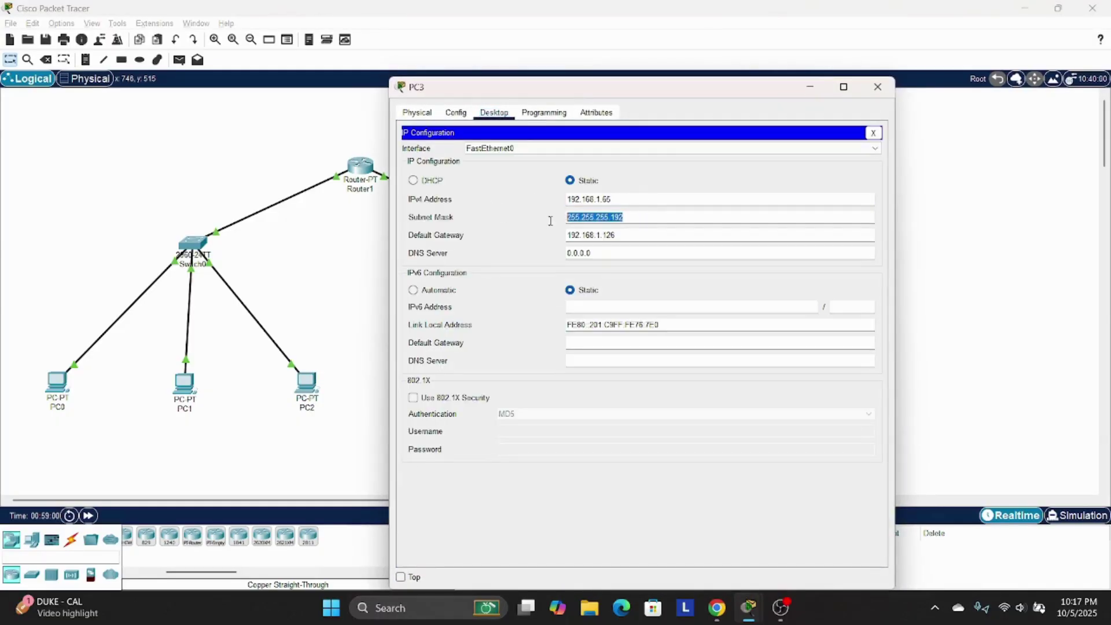
left_click_drag(636, 237, 565, 239)
left_click(649, 238)
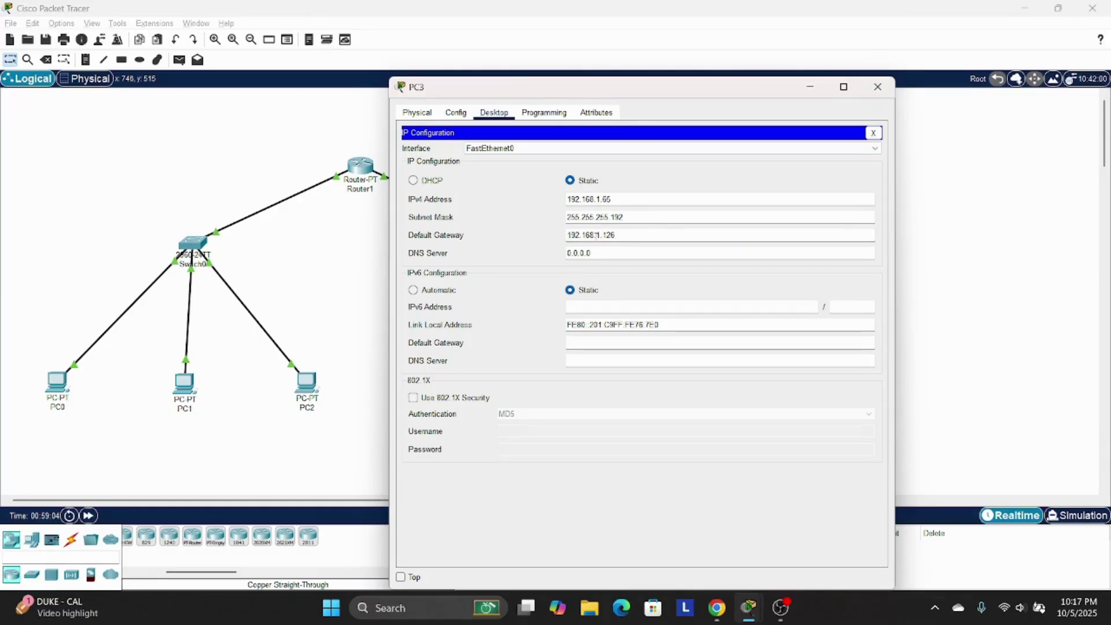
left_click(666, 230)
left_click(877, 87)
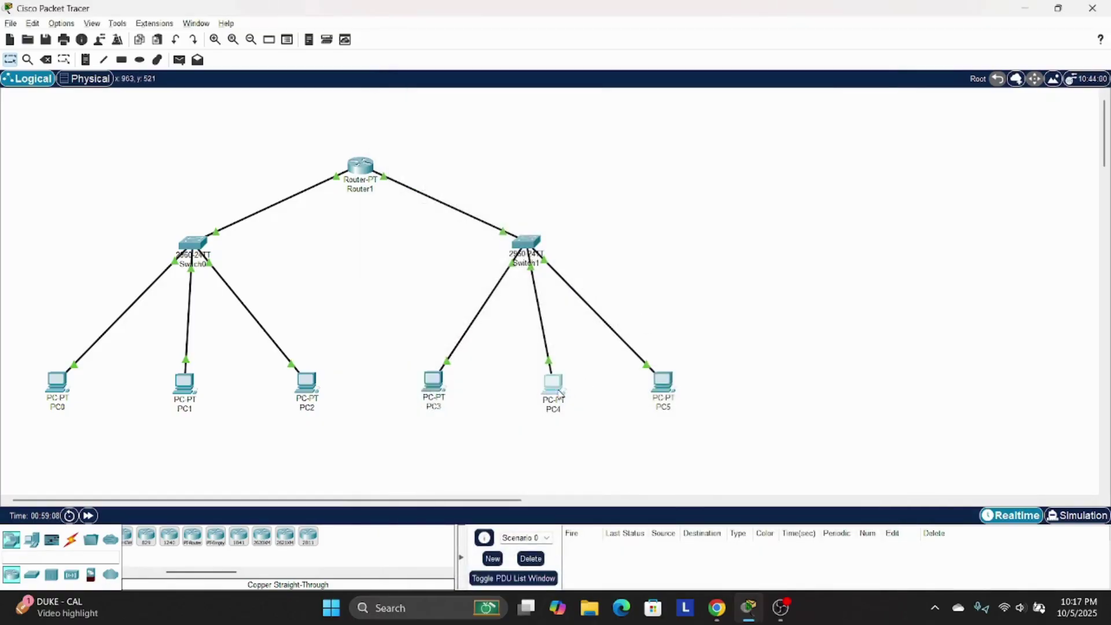
- Review PC4's IPv4 address, subnet mask and default gateway in its IP configuration, and close the device window
left_click(552, 383)
left_click(448, 173)
left_click_drag(636, 201, 541, 206)
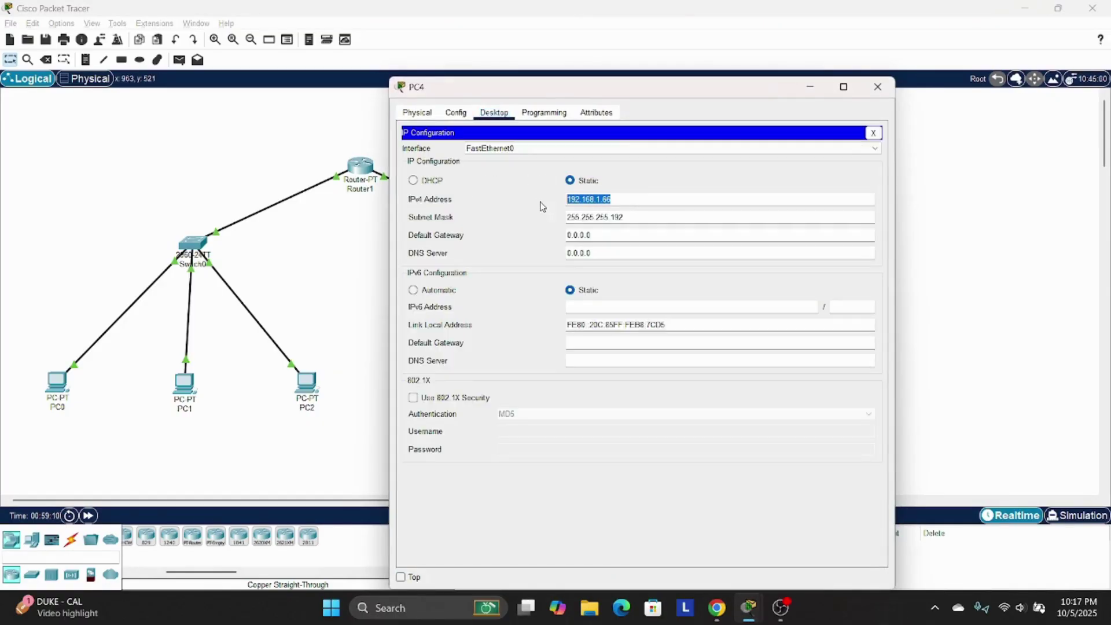
key("Tab")
key("Tab")
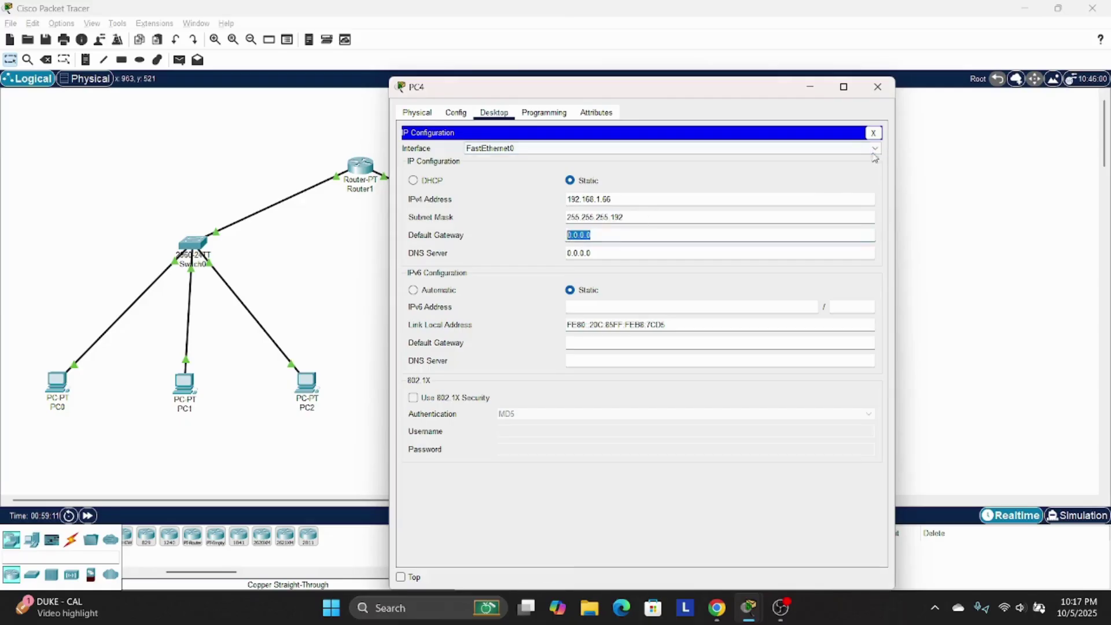
left_click(877, 87)
- Review PC5's IPv4 address, subnet mask and default gateway in its IP configuration, and close the device window
left_click(661, 380)
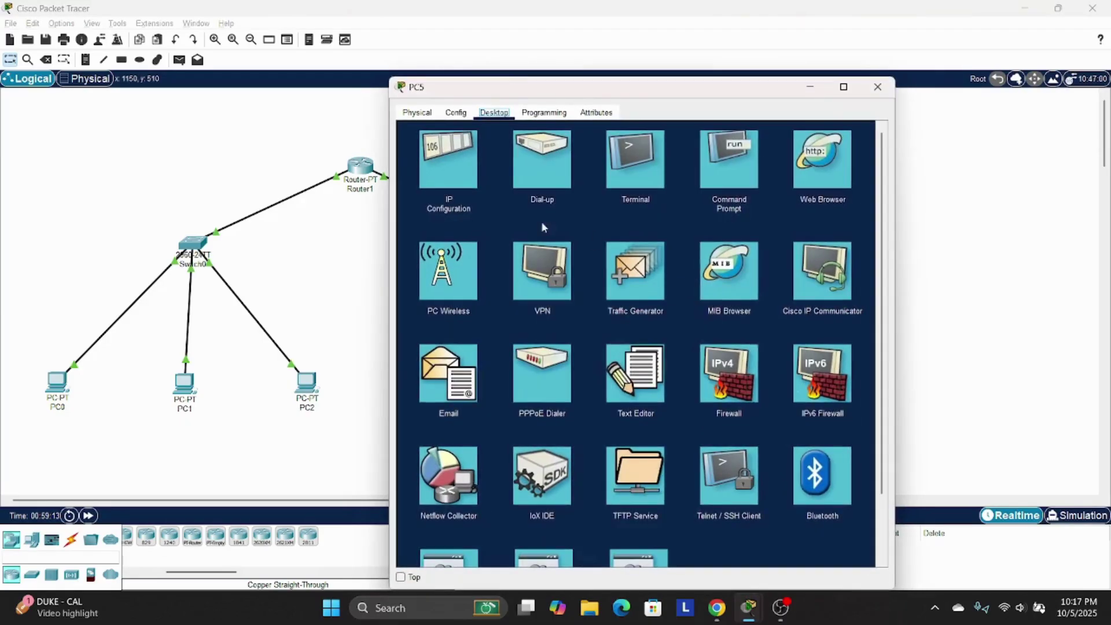
left_click(449, 174)
left_click_drag(624, 197, 555, 200)
left_click_drag(655, 213, 564, 236)
left_click(624, 217)
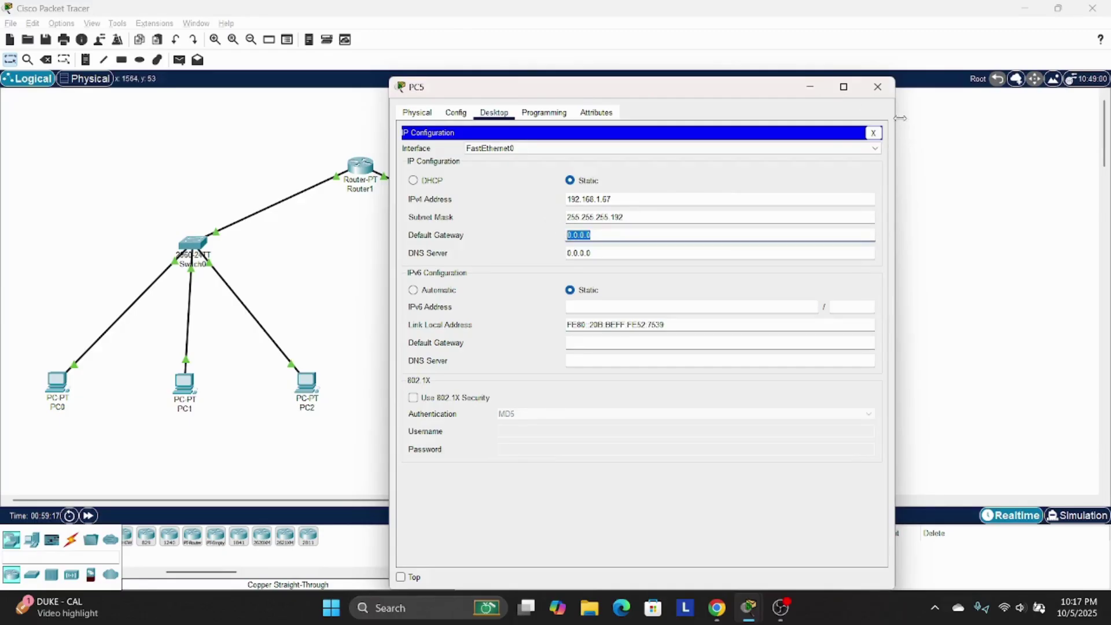
left_click(877, 87)
- Examine the IPv4 address and subnet mask configured on Router1's FastEthernet0/0 interface
left_click(370, 172)
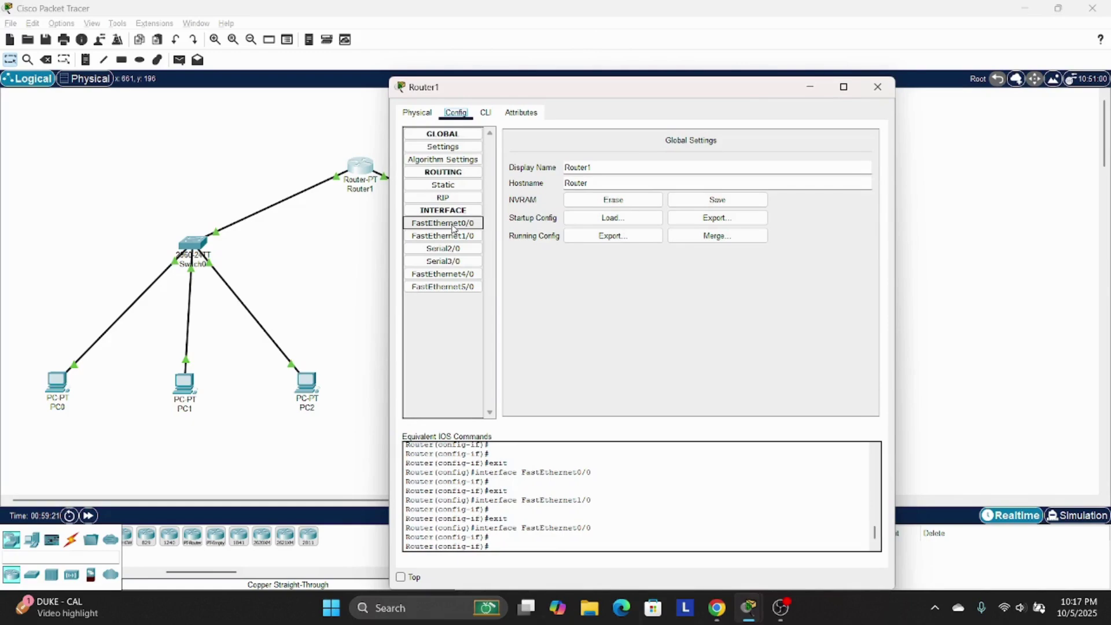
left_click(453, 225)
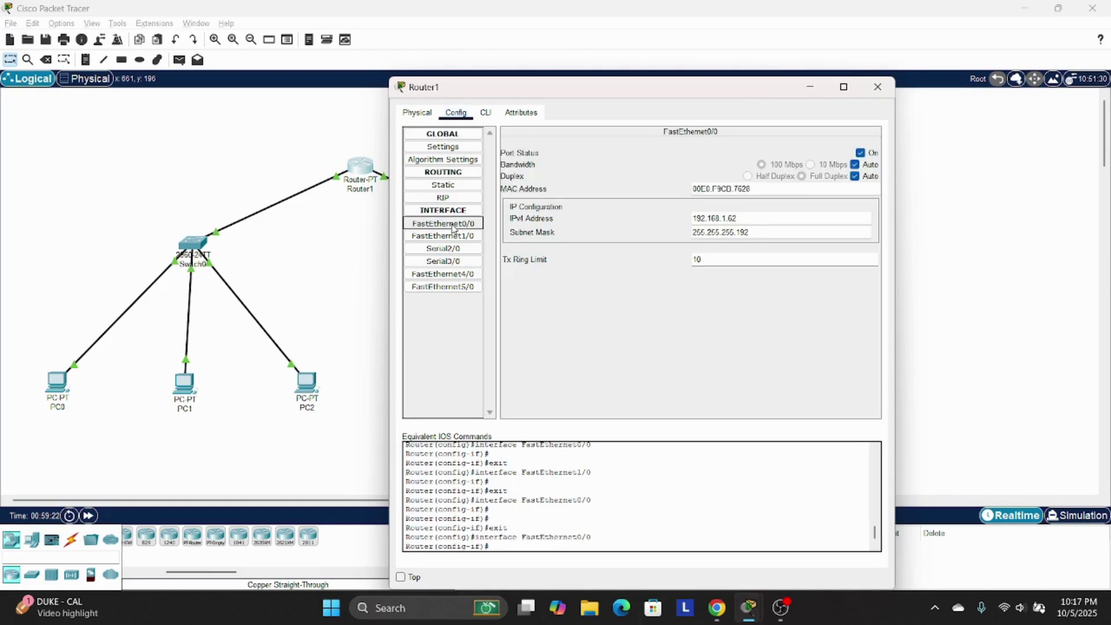
left_click_drag(752, 216, 689, 215)
left_click(749, 218)
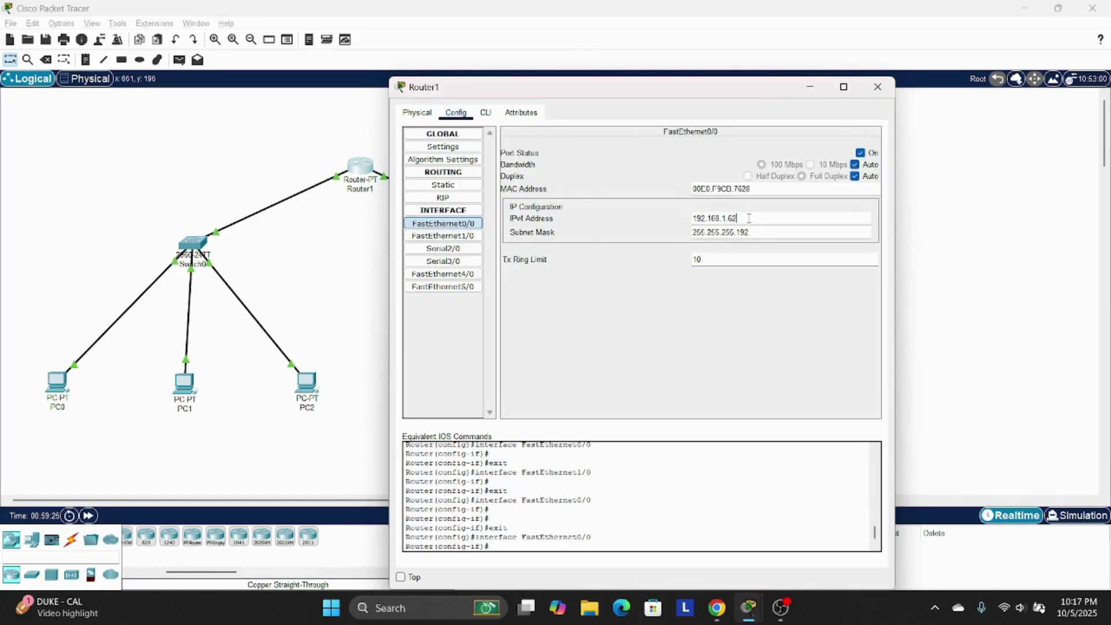
double_click(746, 219)
left_click(744, 219)
left_click(760, 232)
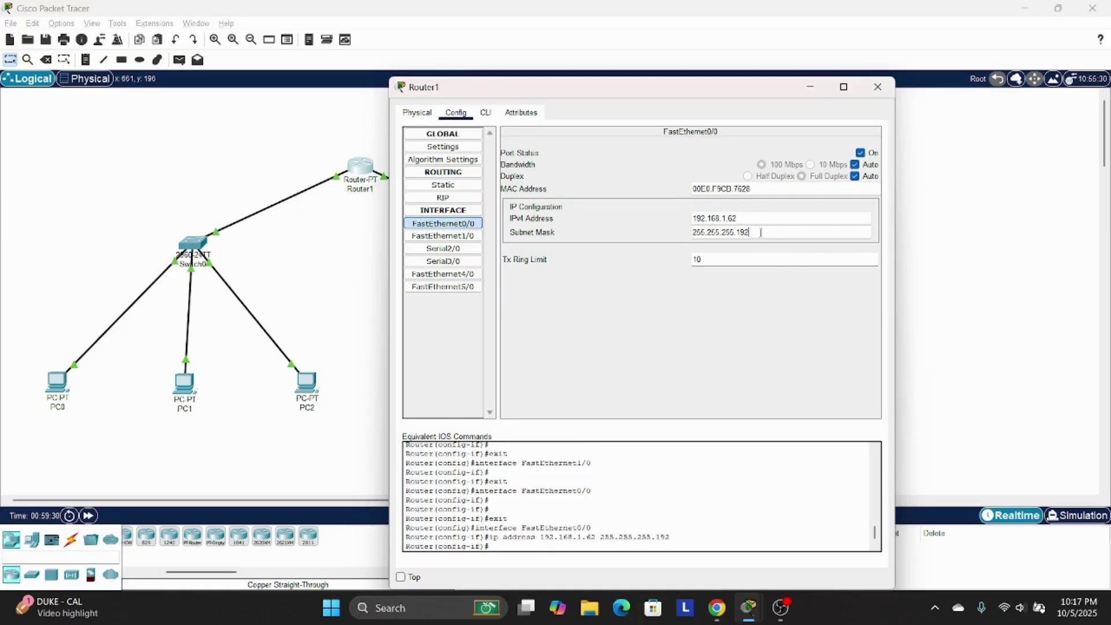
- Examine Router1's FastEthernet1/0 IPv4 address and subnet mask, compare them with FastEthernet0/0, and close the router window
left_click(454, 236)
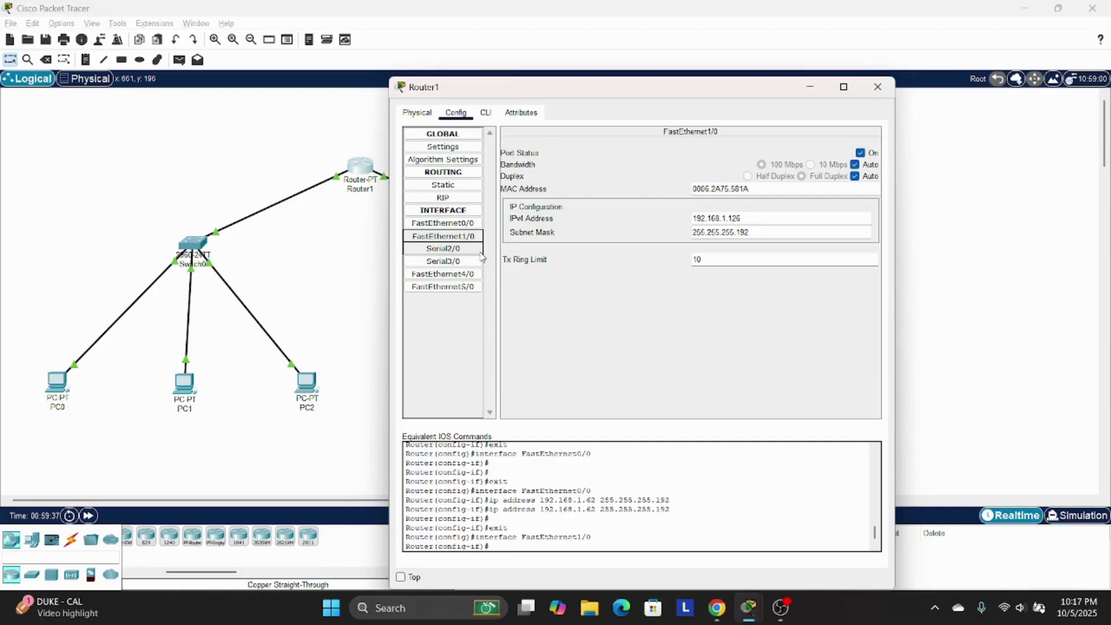
left_click_drag(746, 221, 699, 223)
left_click(774, 222)
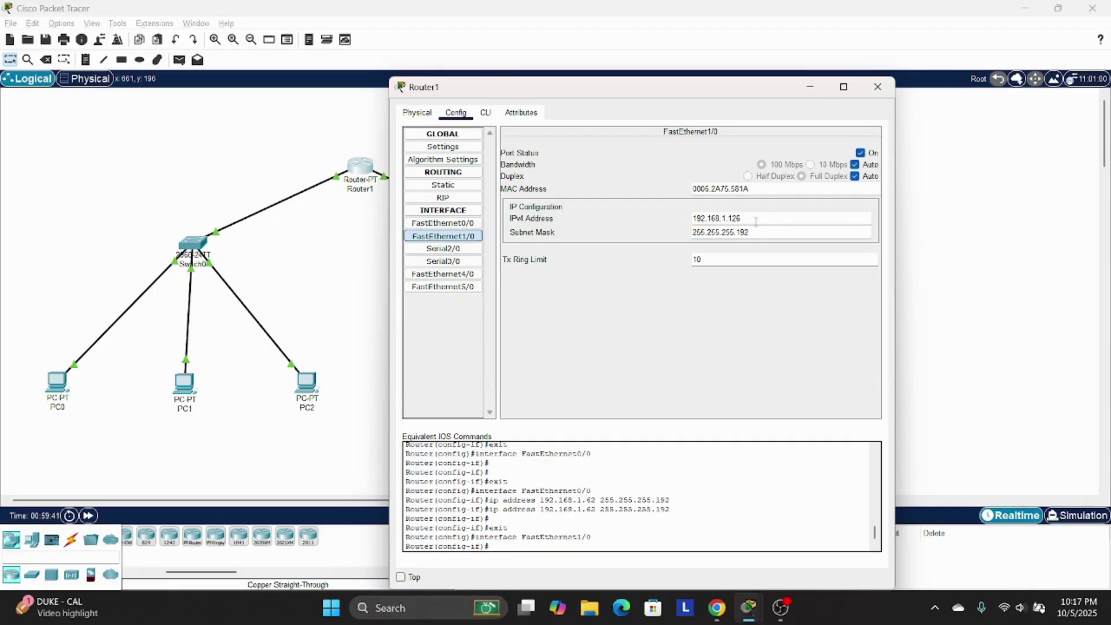
left_click(462, 224)
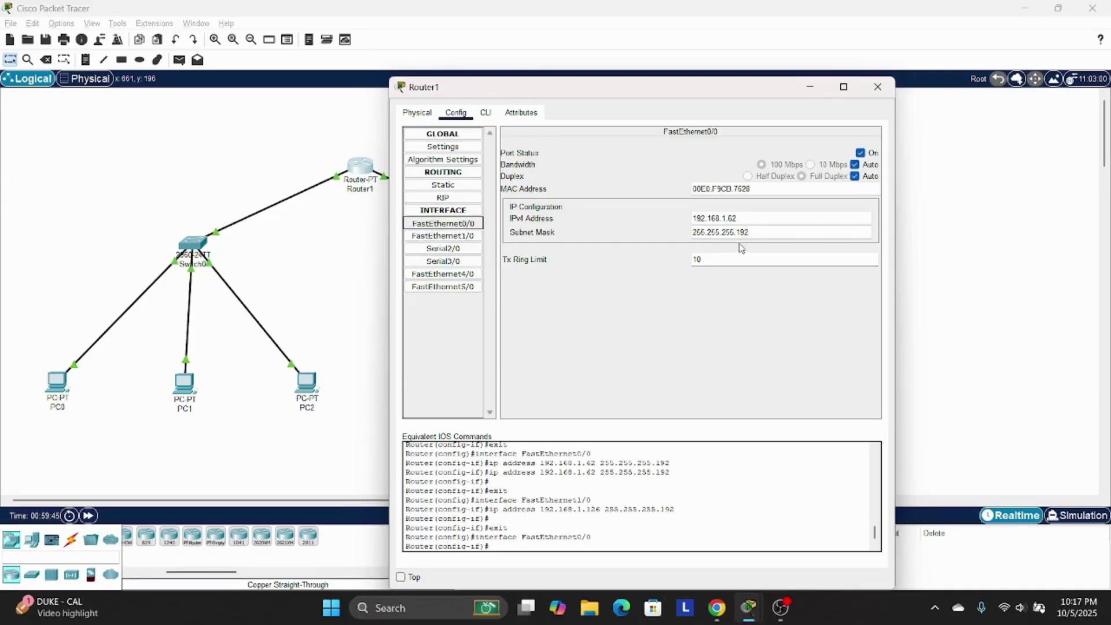
left_click(478, 235)
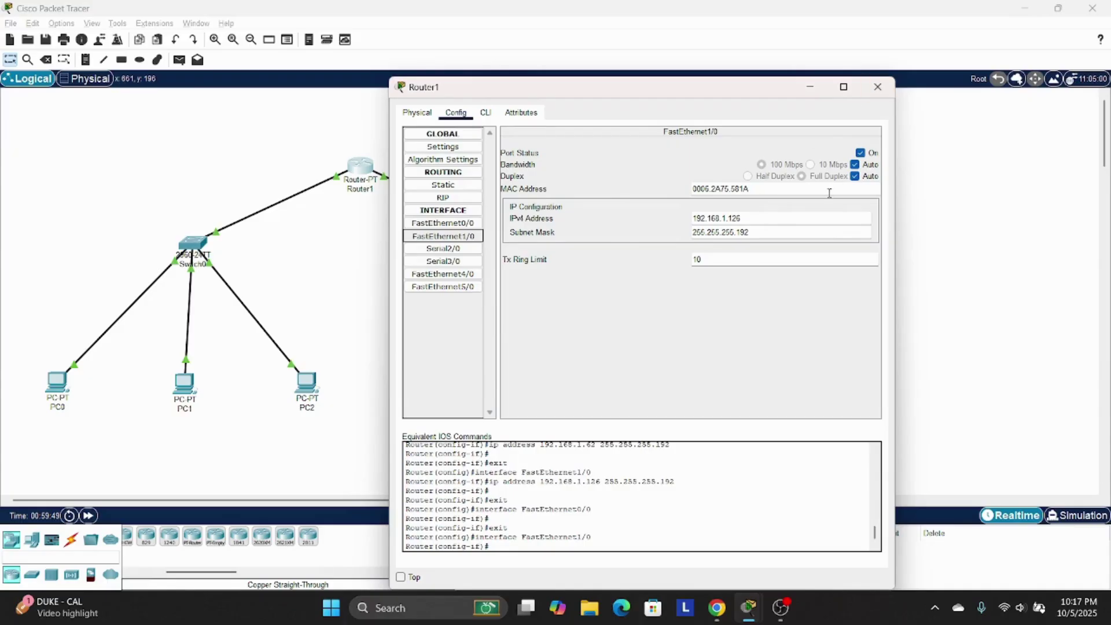
left_click(878, 87)
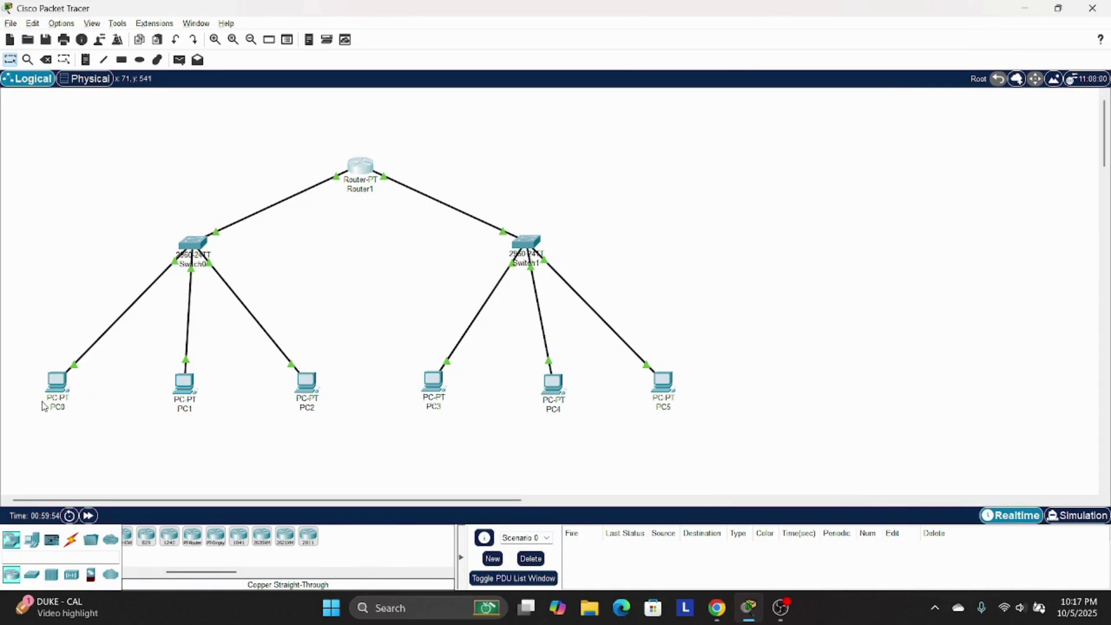
- Switch to Simulation mode and check that ICMP is enabled in the IPv4 event filters, closing the filter dialog
mouse_move(61, 400)
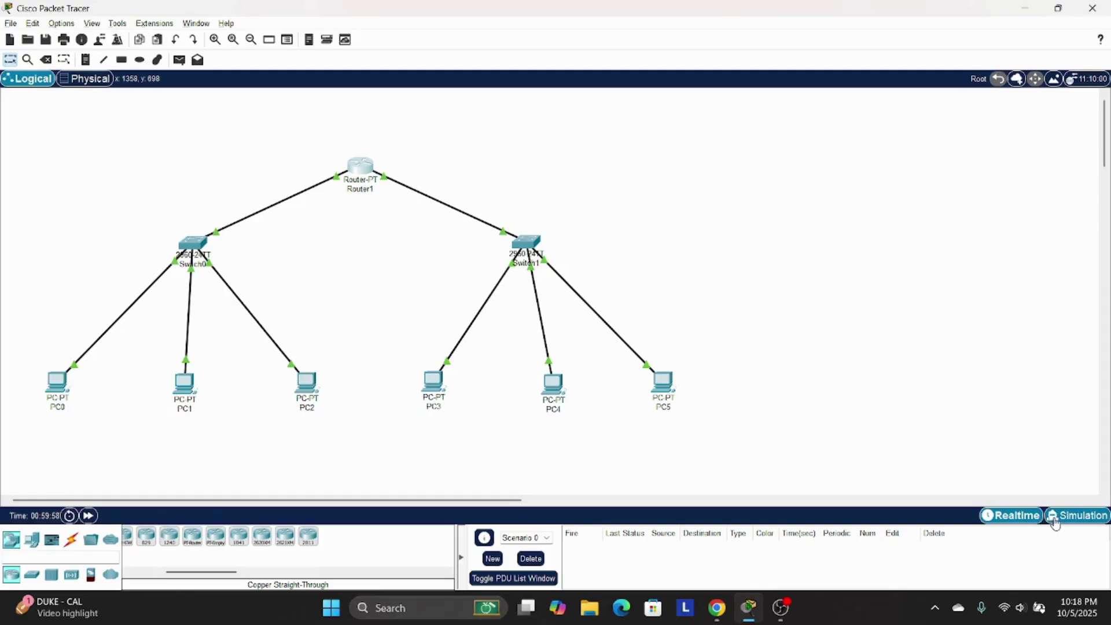
left_click(1076, 515)
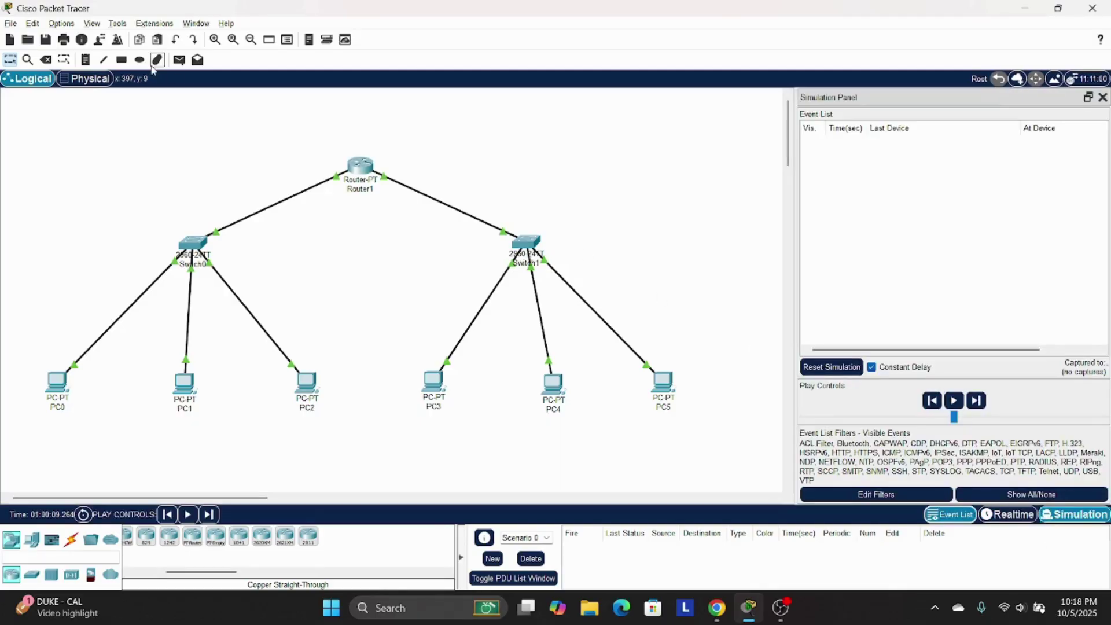
left_click(898, 499)
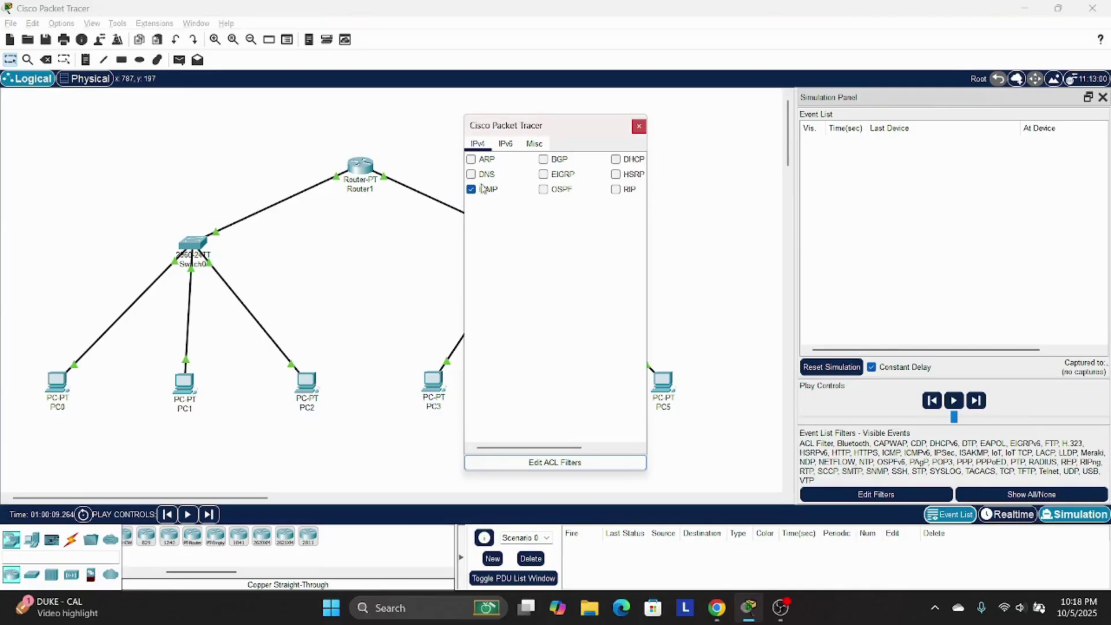
left_click(757, 386)
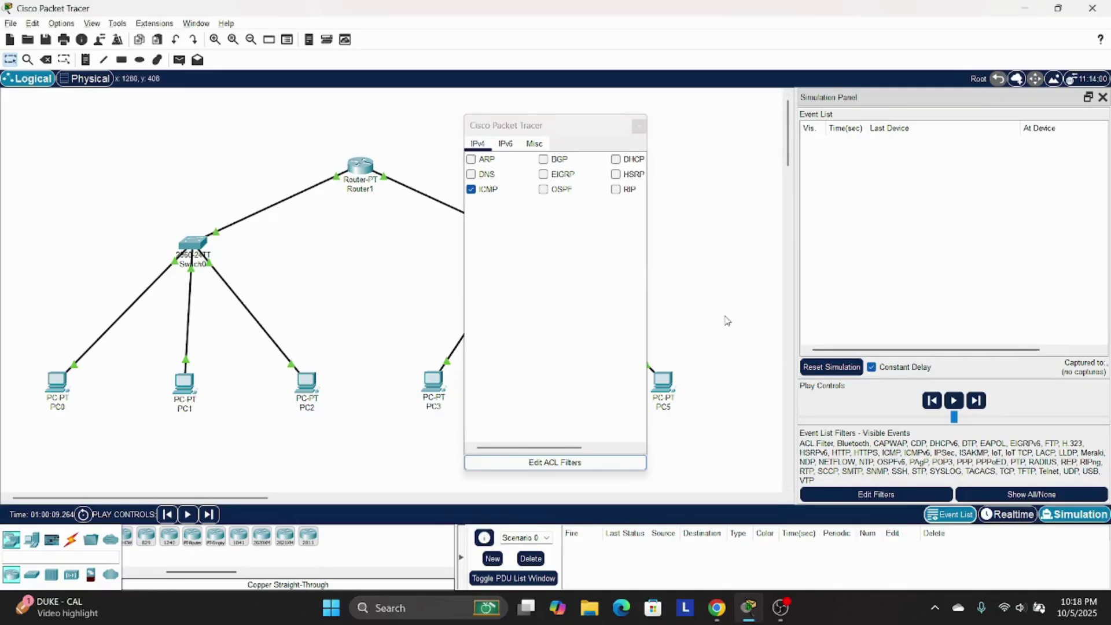
left_click(638, 126)
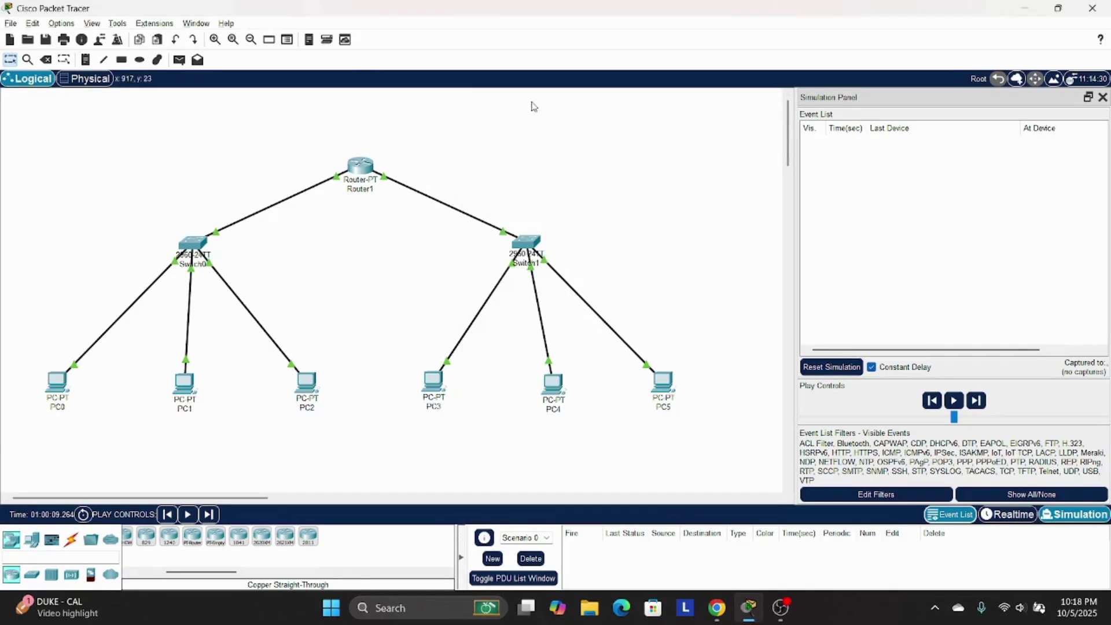
- Add a simple PDU with PC0 as the source and PC3 as the destination
left_click(179, 60)
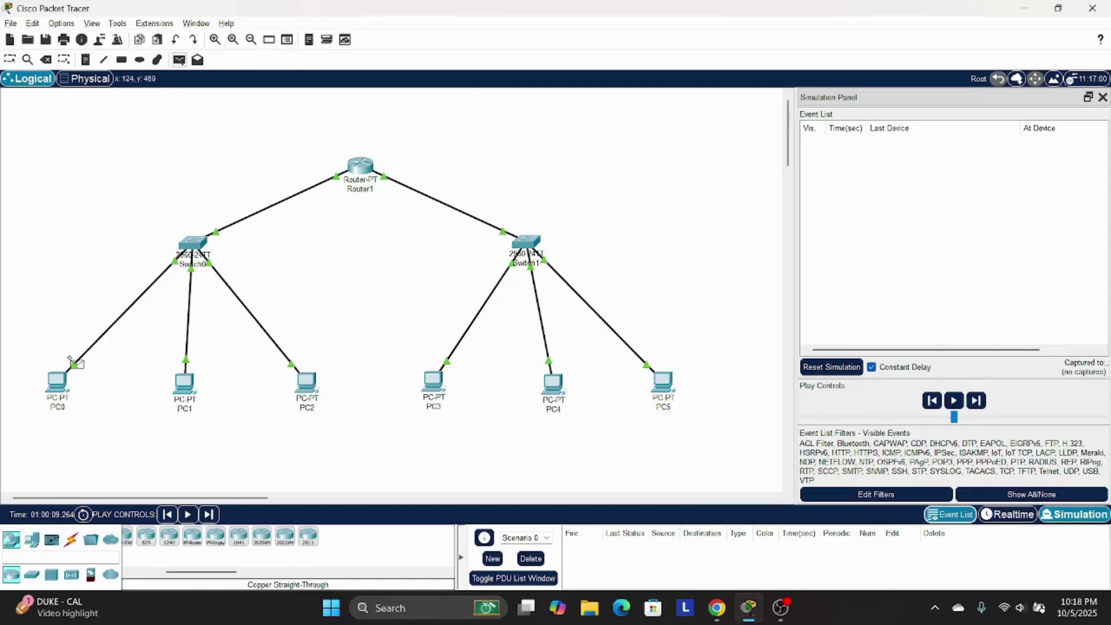
left_click(64, 389)
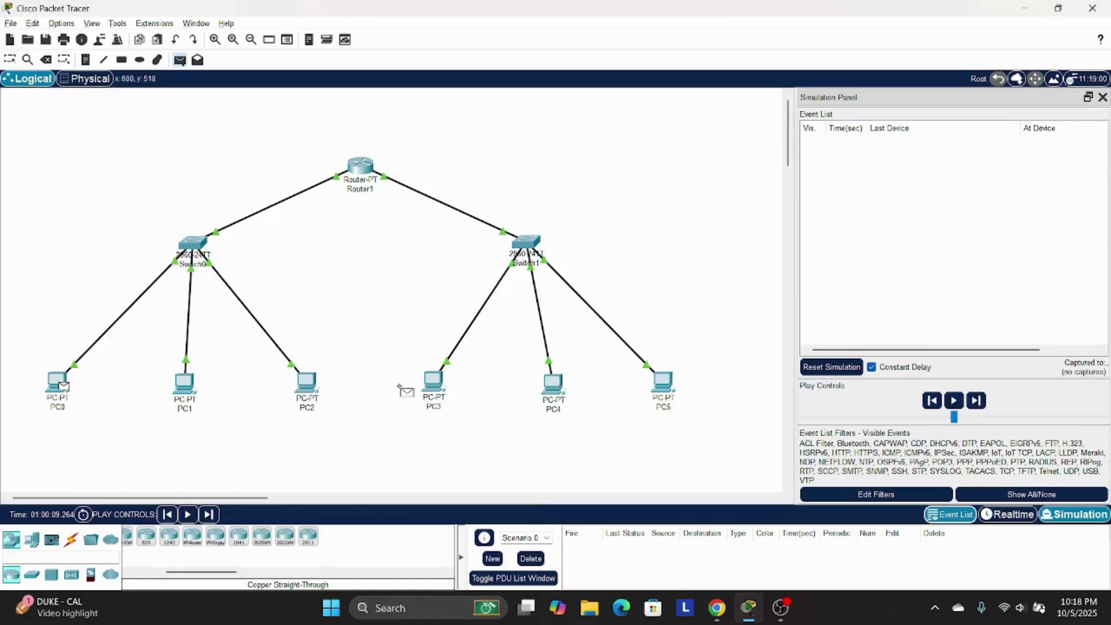
left_click(435, 392)
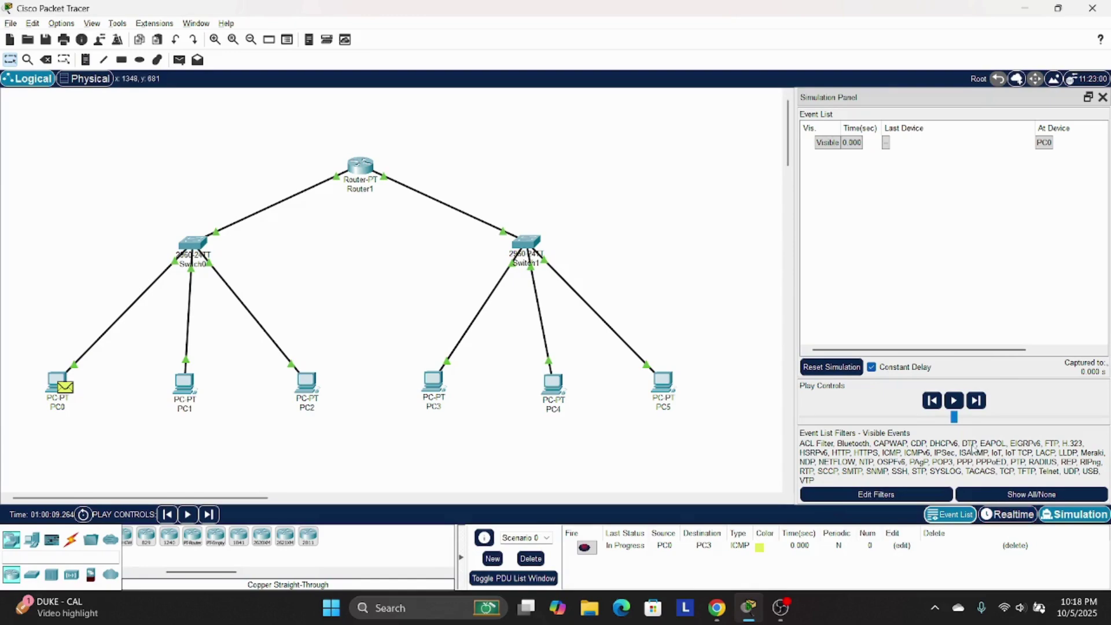
- Advance the simulation event by event until the PC0-to-PC3 ping reaches PC3 and its reply returns to PC0
left_click(974, 406)
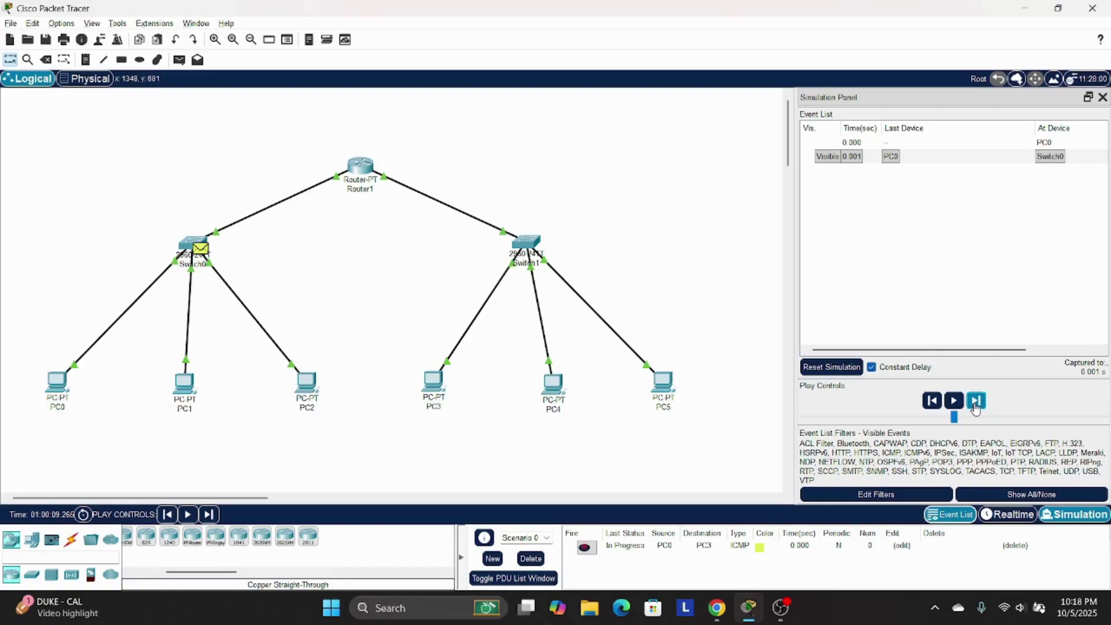
left_click(976, 408)
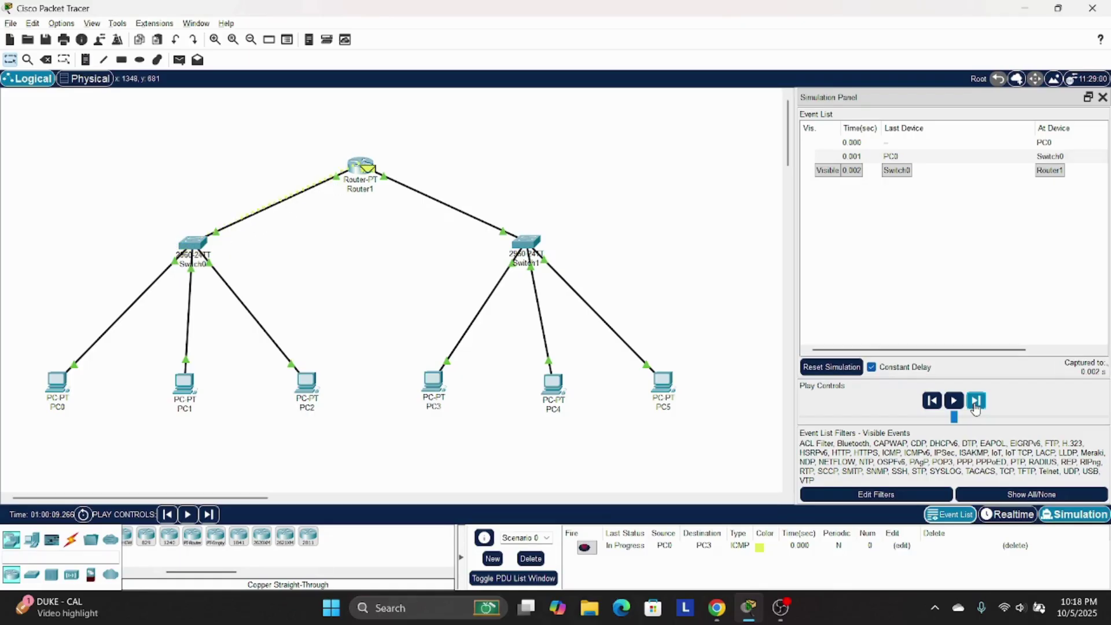
left_click(976, 408)
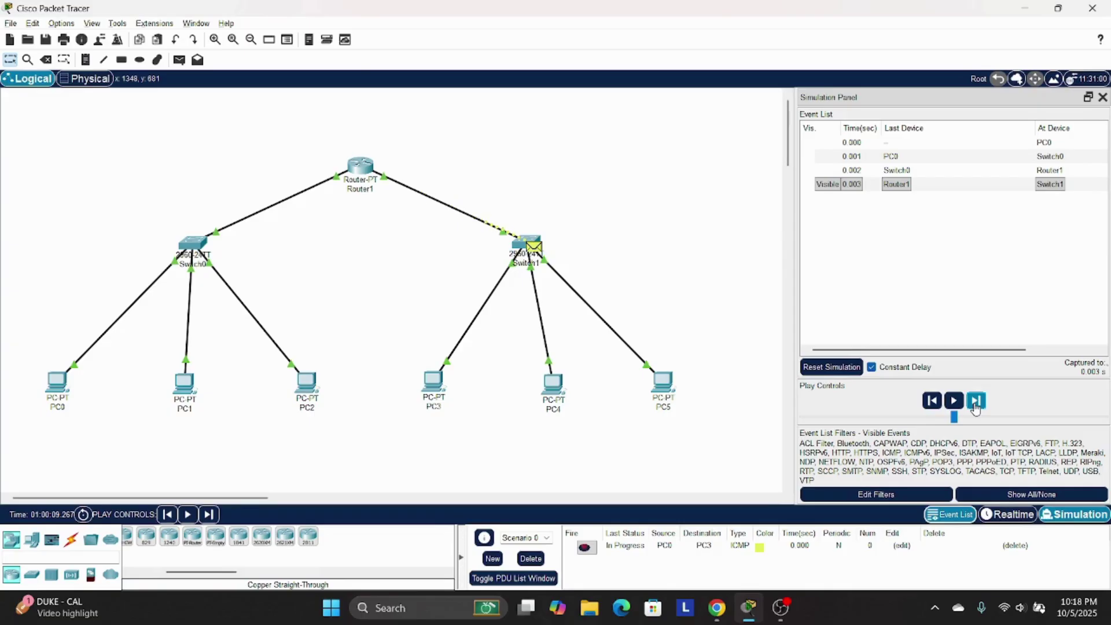
left_click(976, 407)
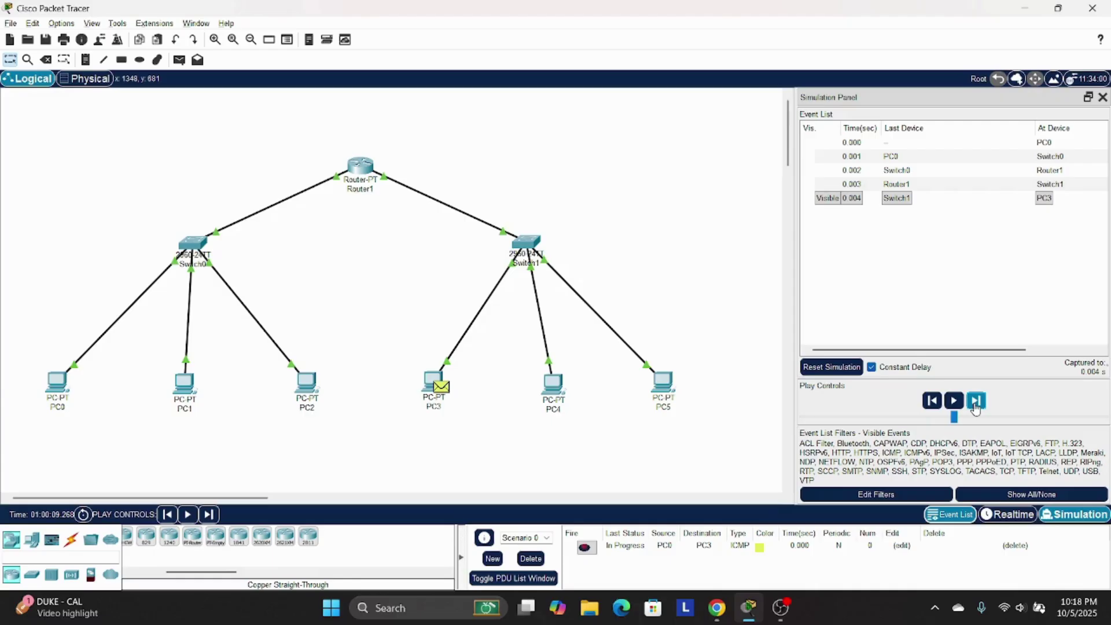
left_click(976, 407)
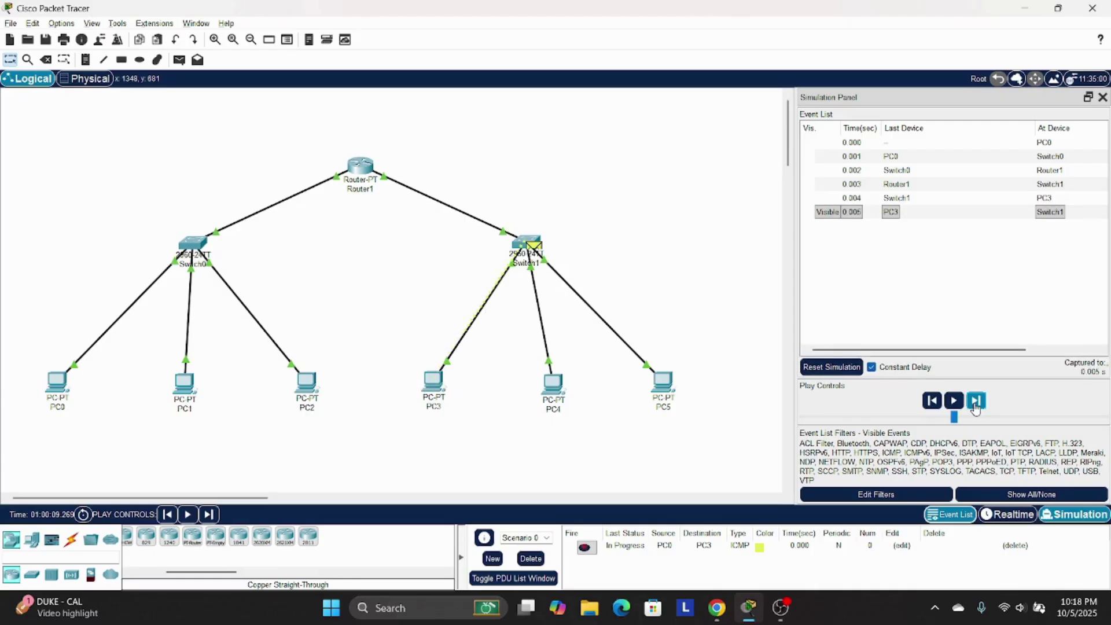
left_click(976, 407)
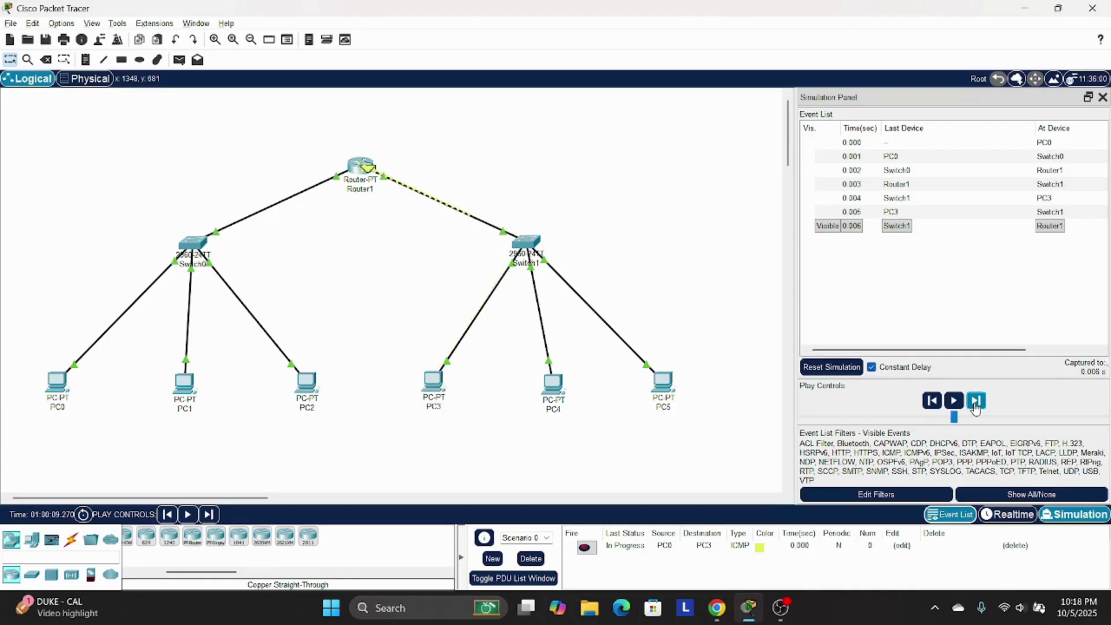
left_click(976, 407)
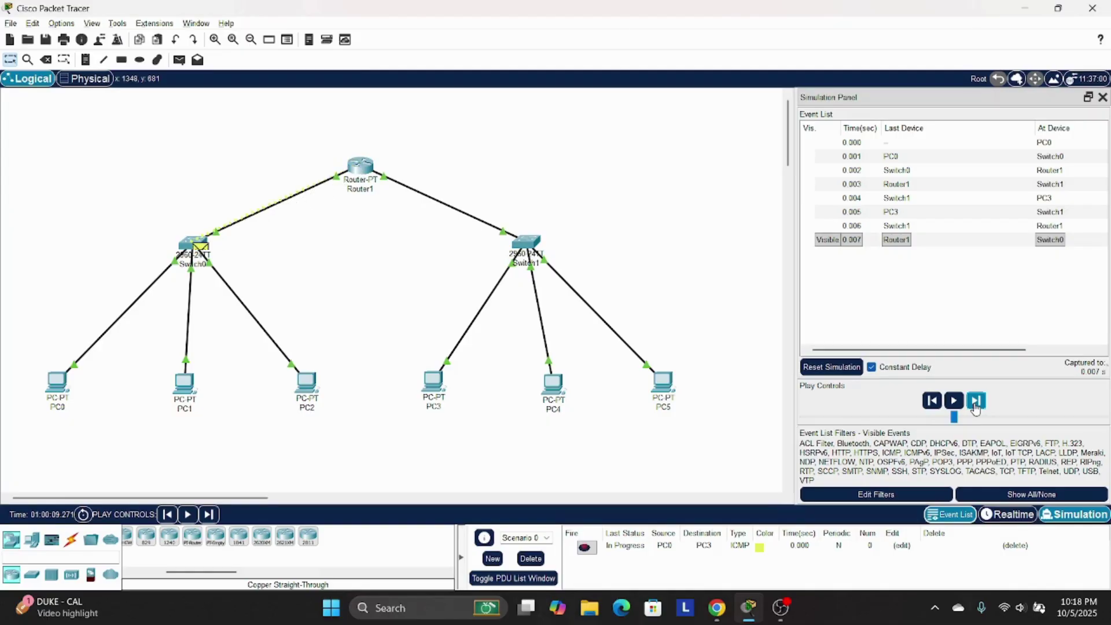
left_click(975, 408)
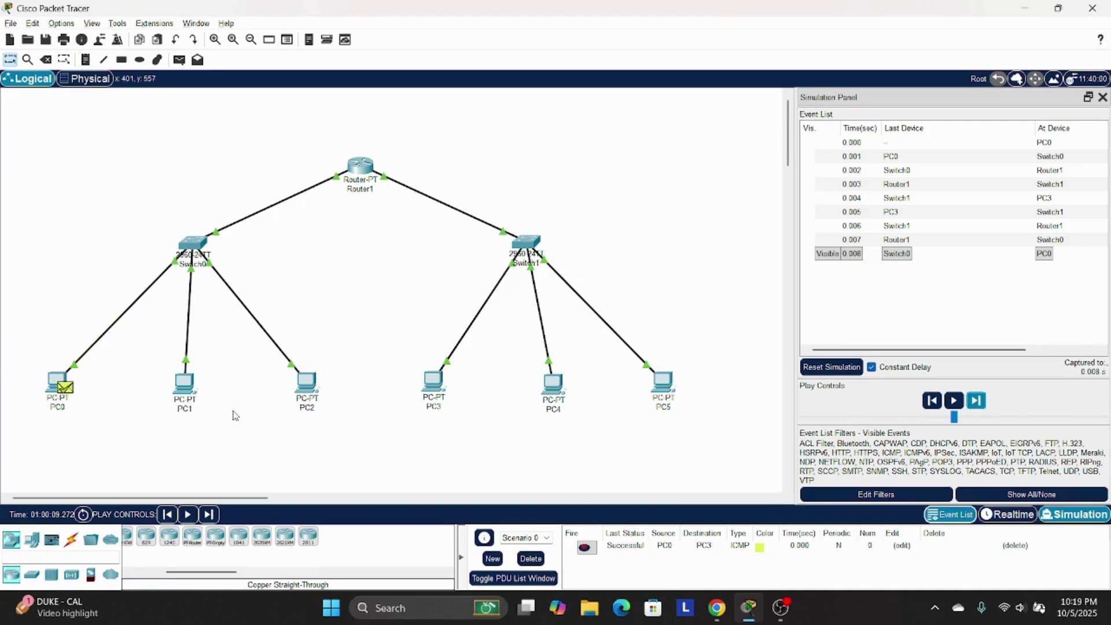
- Delete the current scenario and add a simple PDU with PC0 as the source and PC2 as the destination
left_click(530, 558)
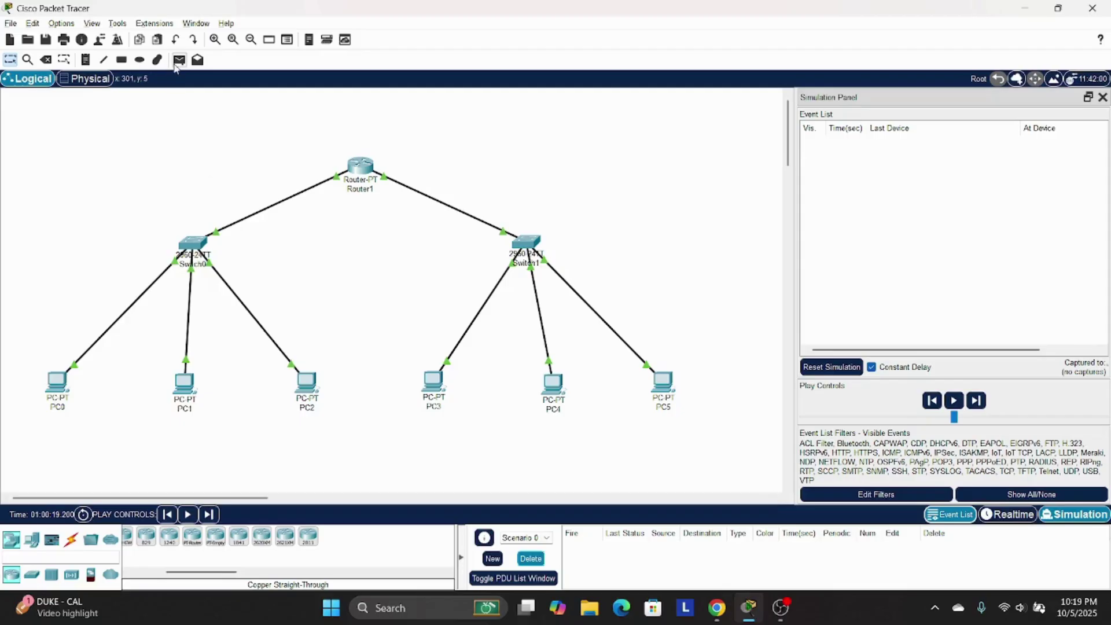
left_click(178, 60)
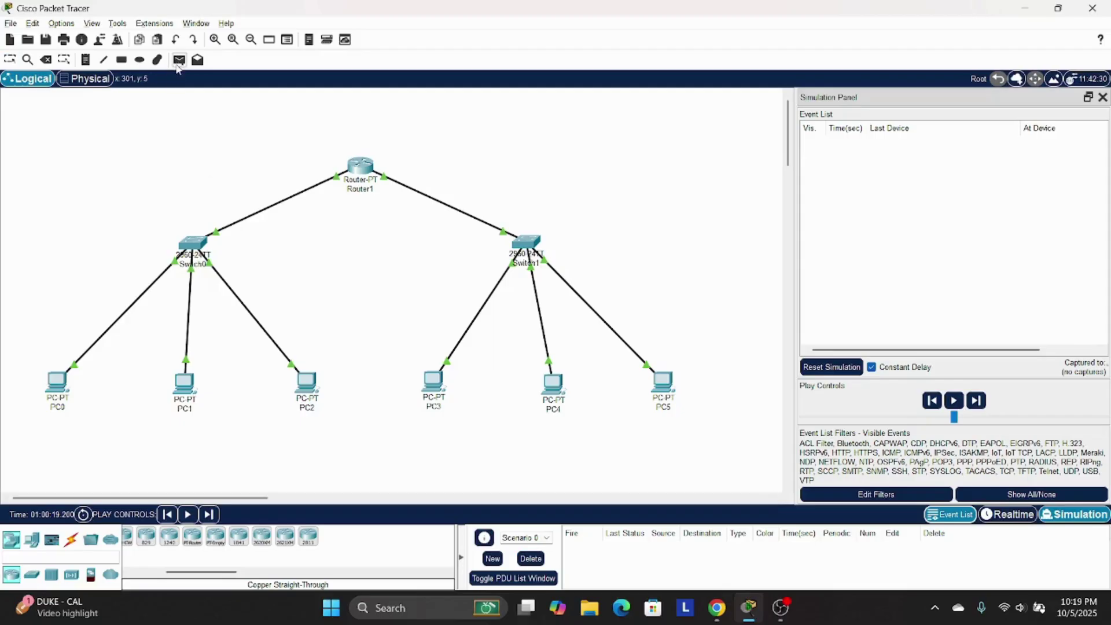
left_click(65, 391)
left_click(314, 389)
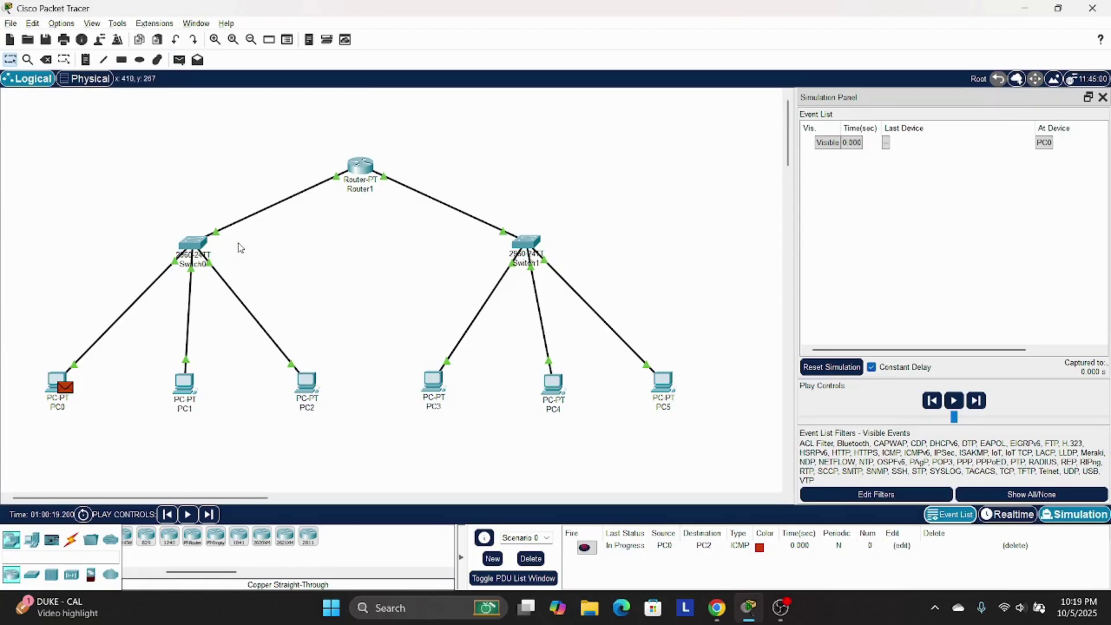
- Advance the simulation event by event until the PC0-to-PC2 ping completes its round trip through Switch0
left_click(976, 400)
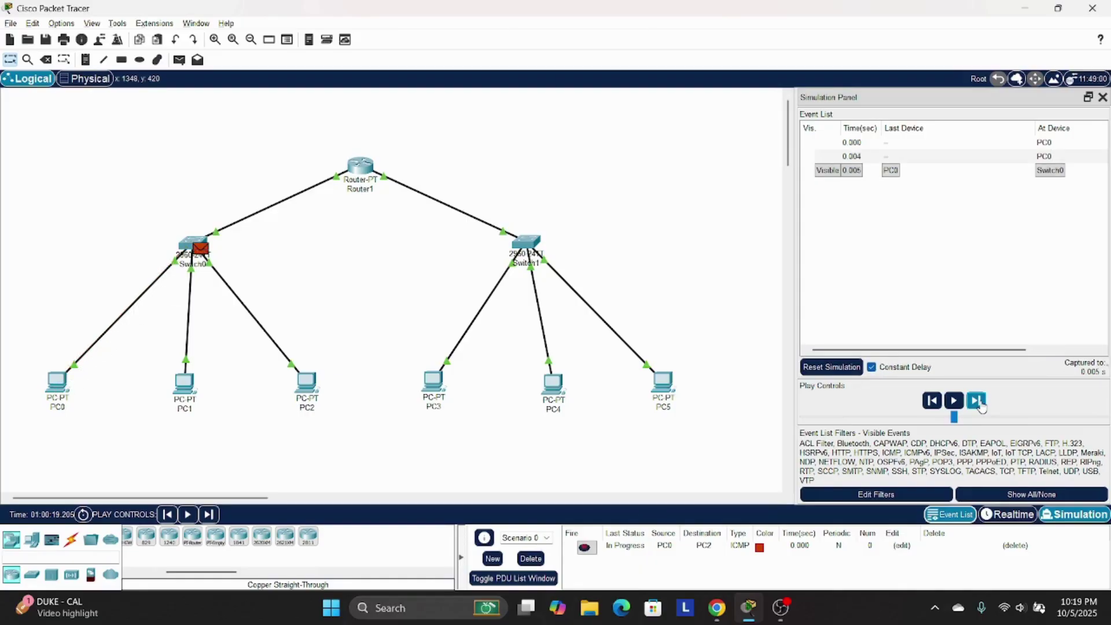
left_click(981, 406)
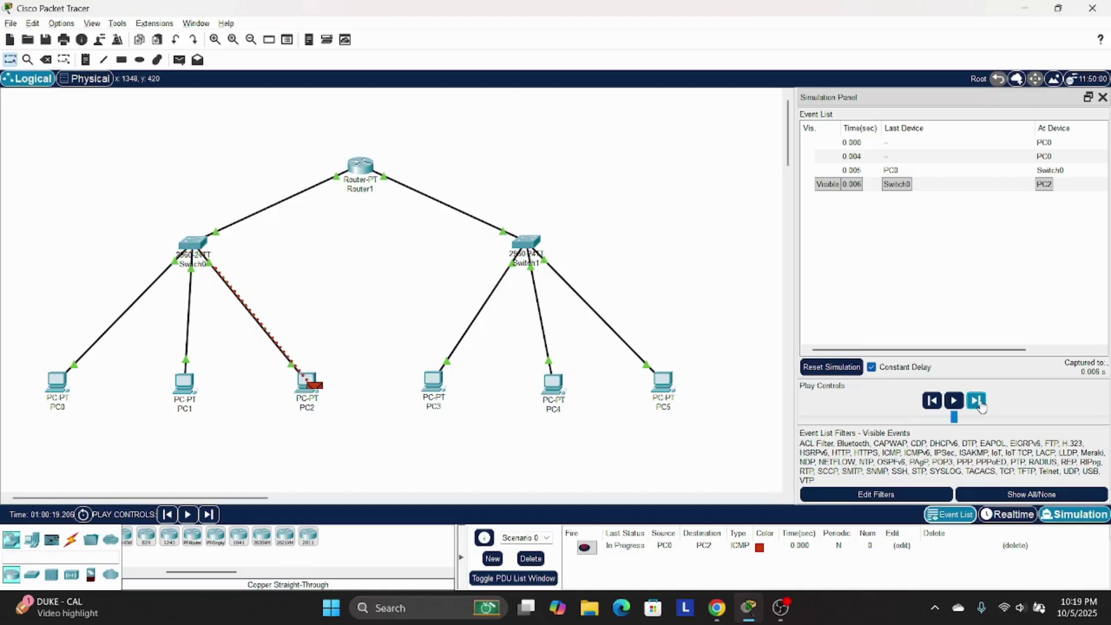
left_click(980, 406)
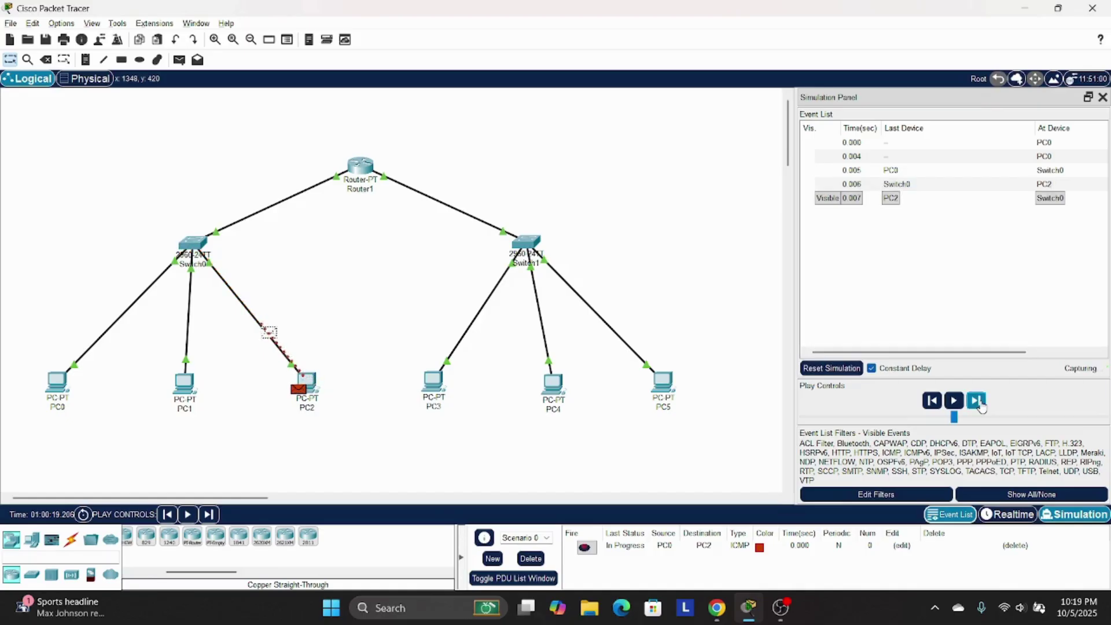
left_click(976, 400)
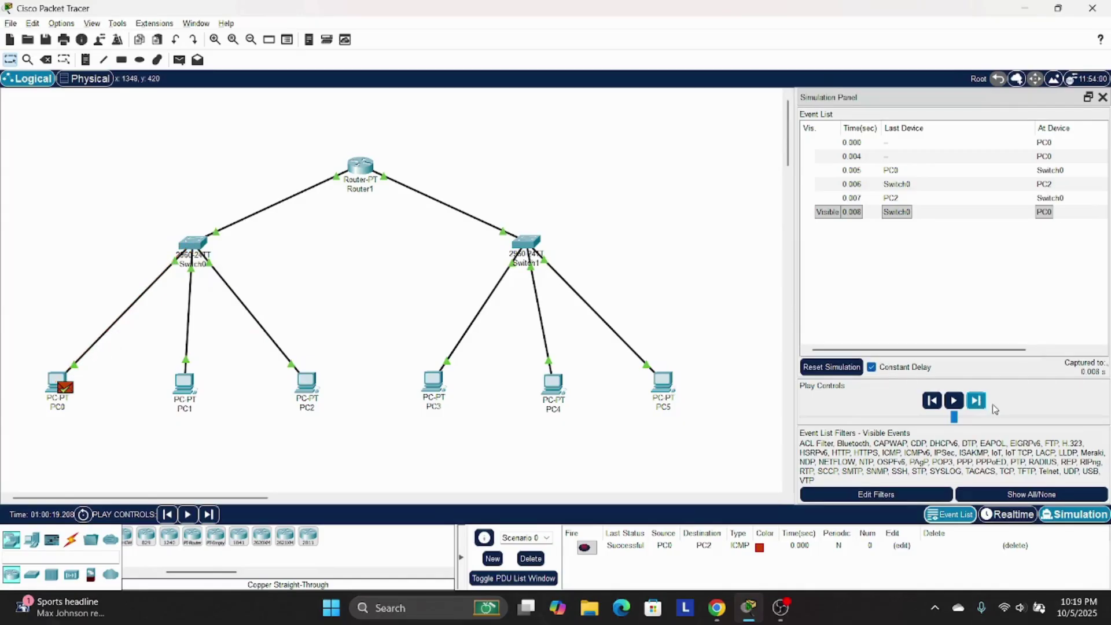
- Delete the current scenario and add a simple PDU with PC1 as the source and PC4 as the destination
left_click(544, 558)
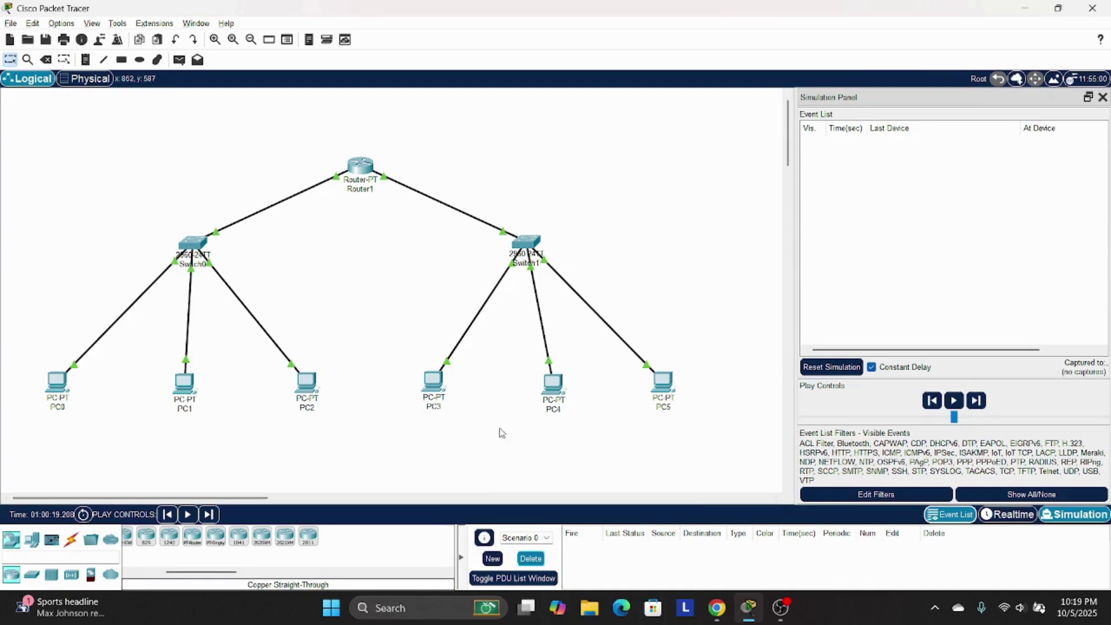
left_click(180, 61)
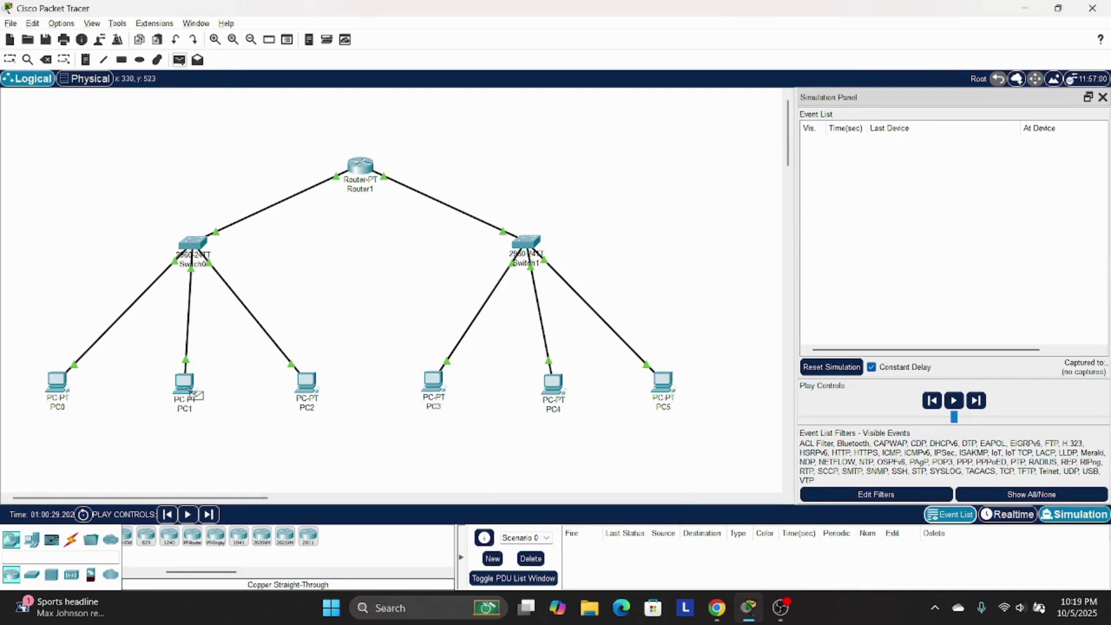
left_click(191, 392)
left_click(558, 396)
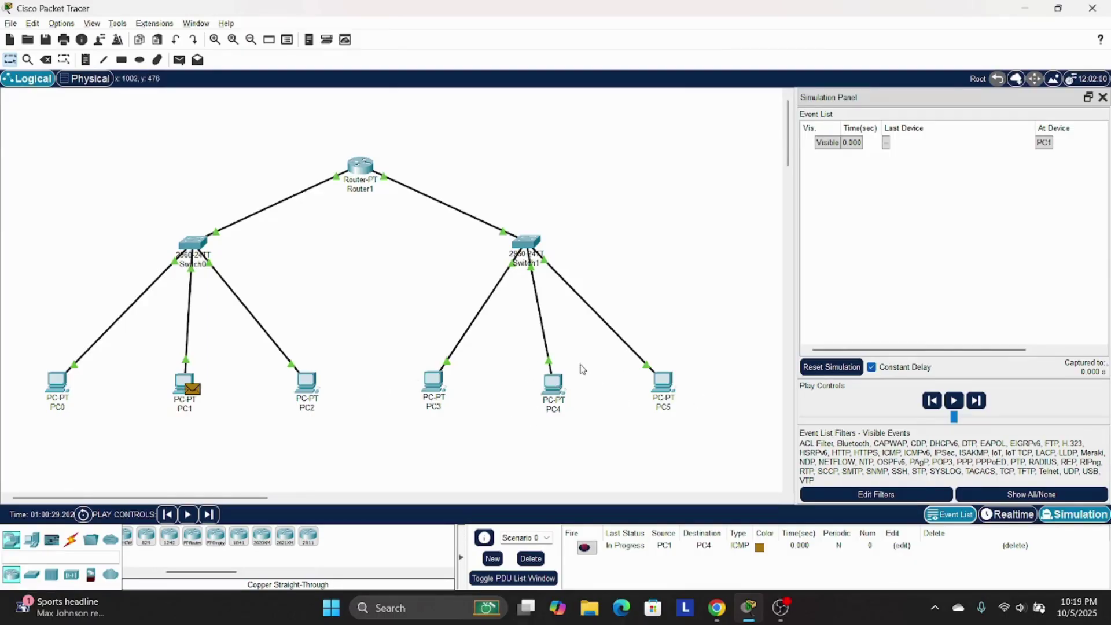
- Advance the simulation event by event until the PC1 packet crosses Router1 and reaches PC4
left_click(976, 401)
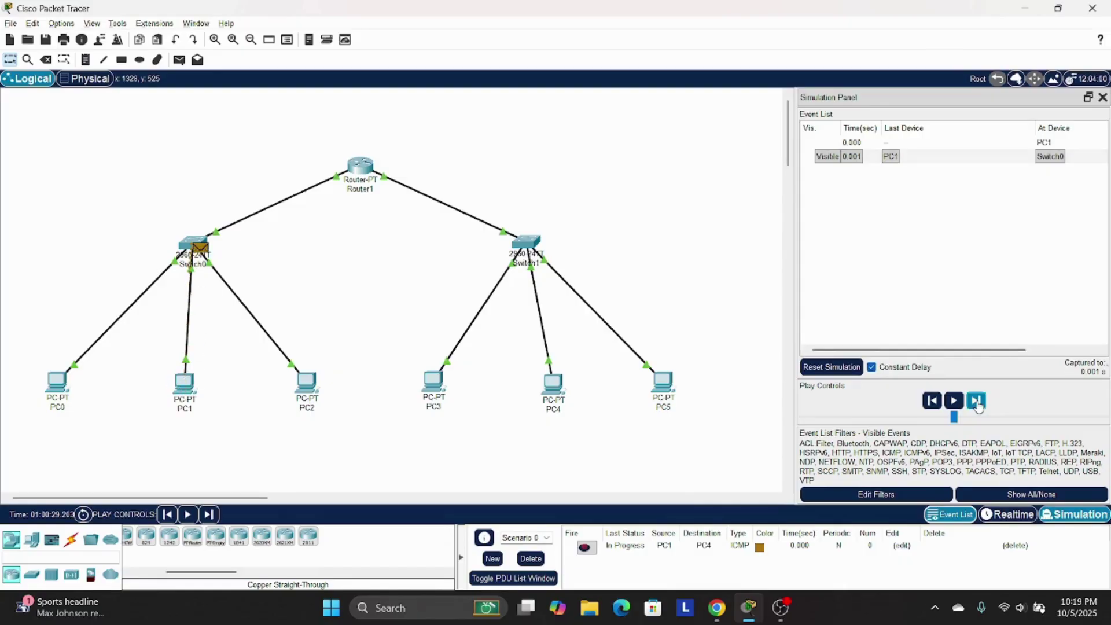
left_click(977, 401)
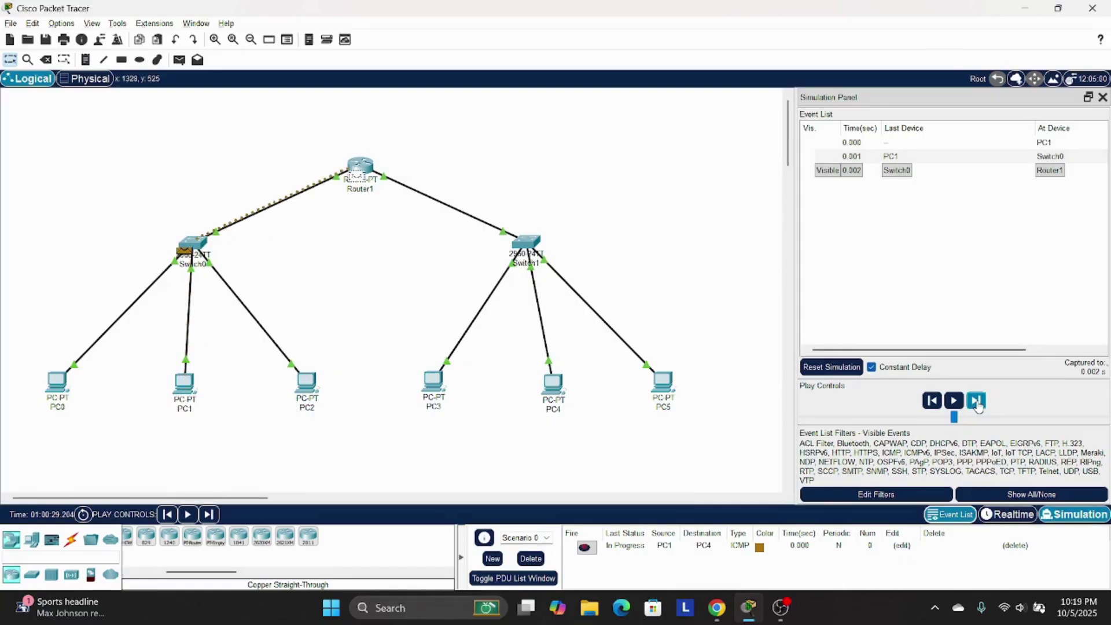
left_click(976, 401)
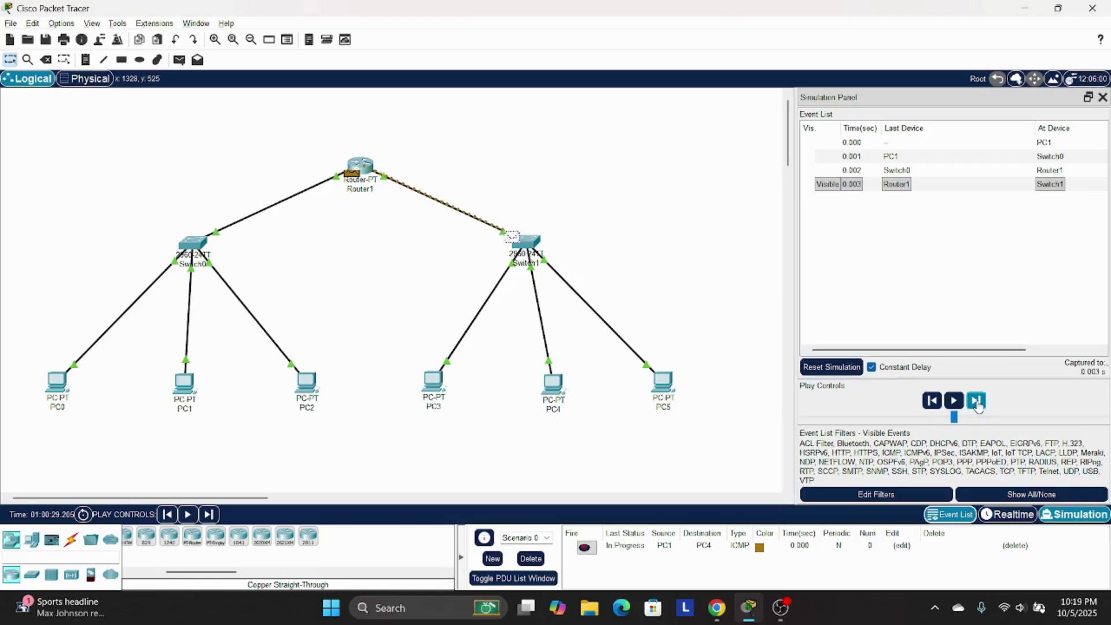
left_click(977, 401)
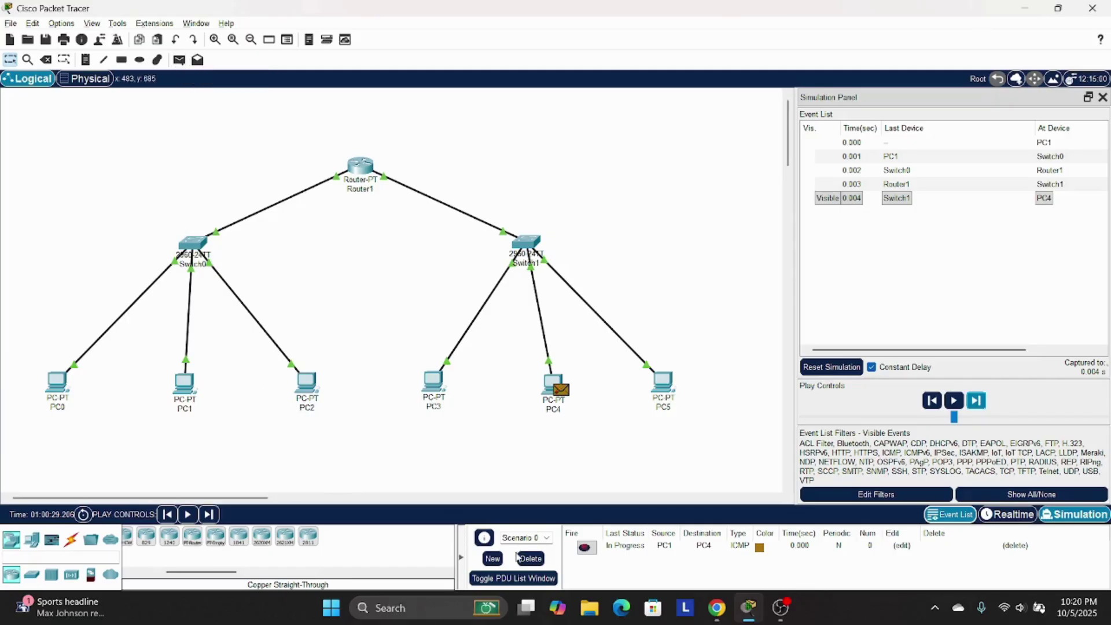
- Delete the current scenario and add a simple PDU with PC2 as the source and PC5 as the destination
left_click(523, 559)
left_click(179, 60)
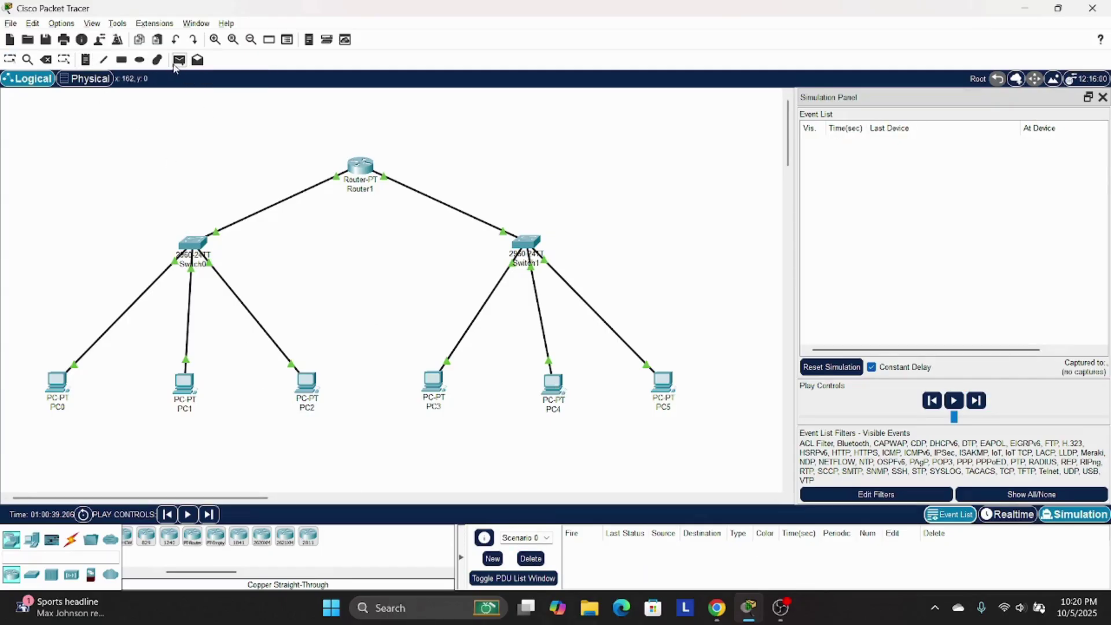
left_click(311, 386)
left_click(661, 392)
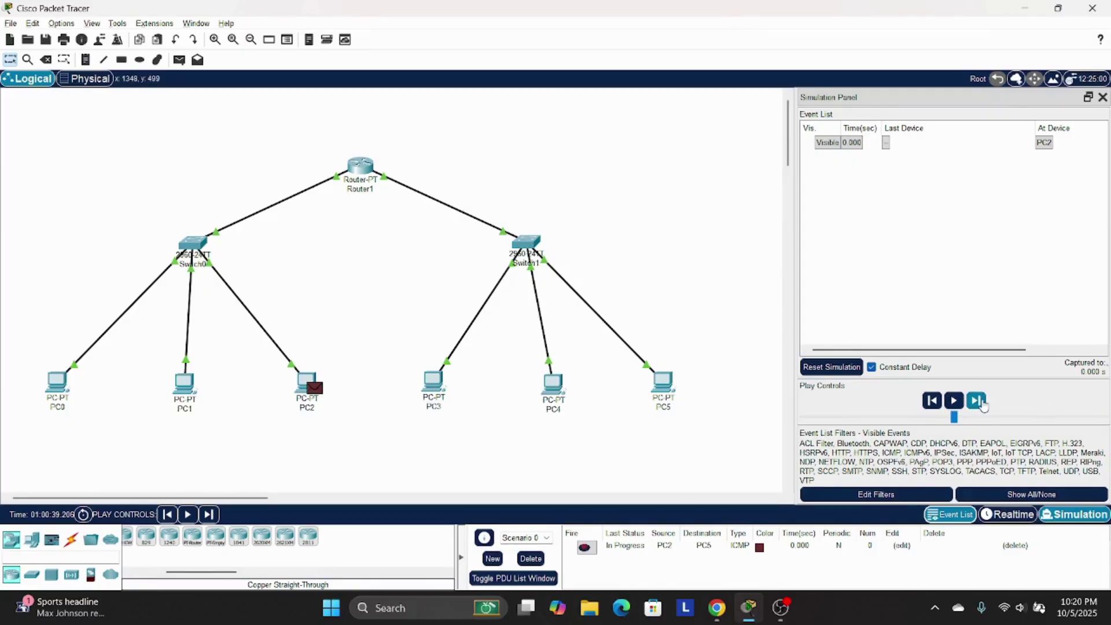
- Advance the PC2-to-PC5 simulation by one event and step it back to the initial event
left_click(976, 401)
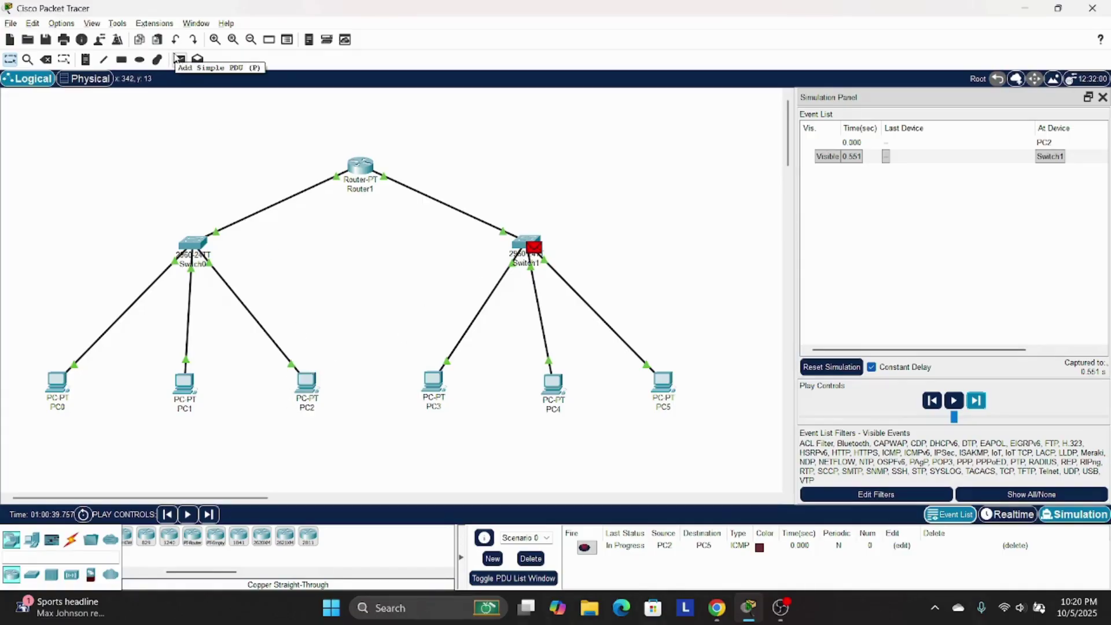
mouse_move(317, 412)
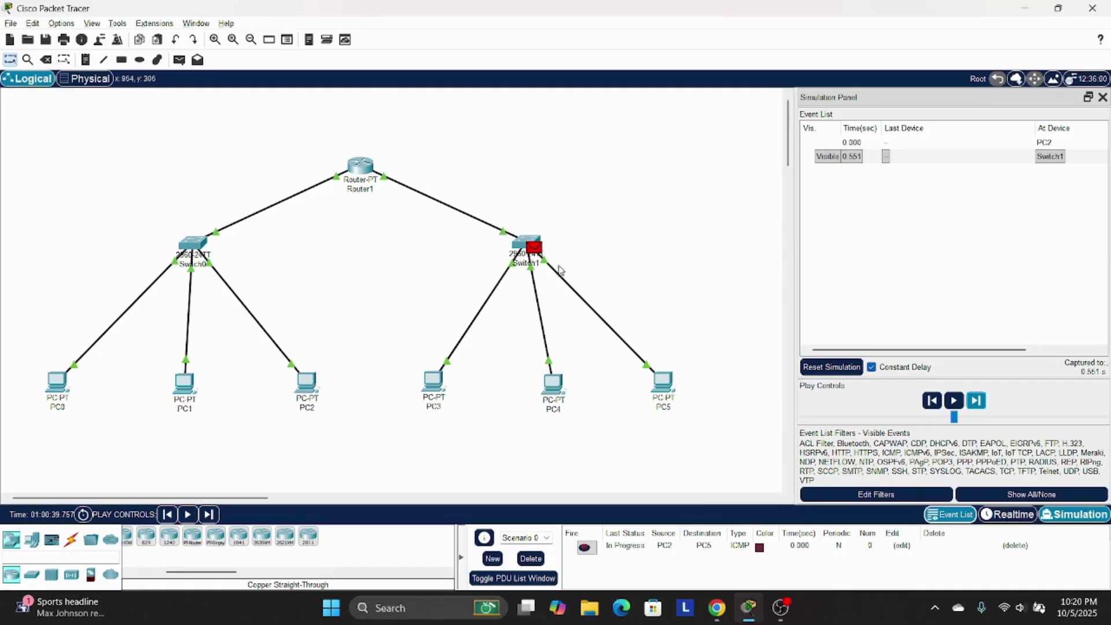
left_click(931, 400)
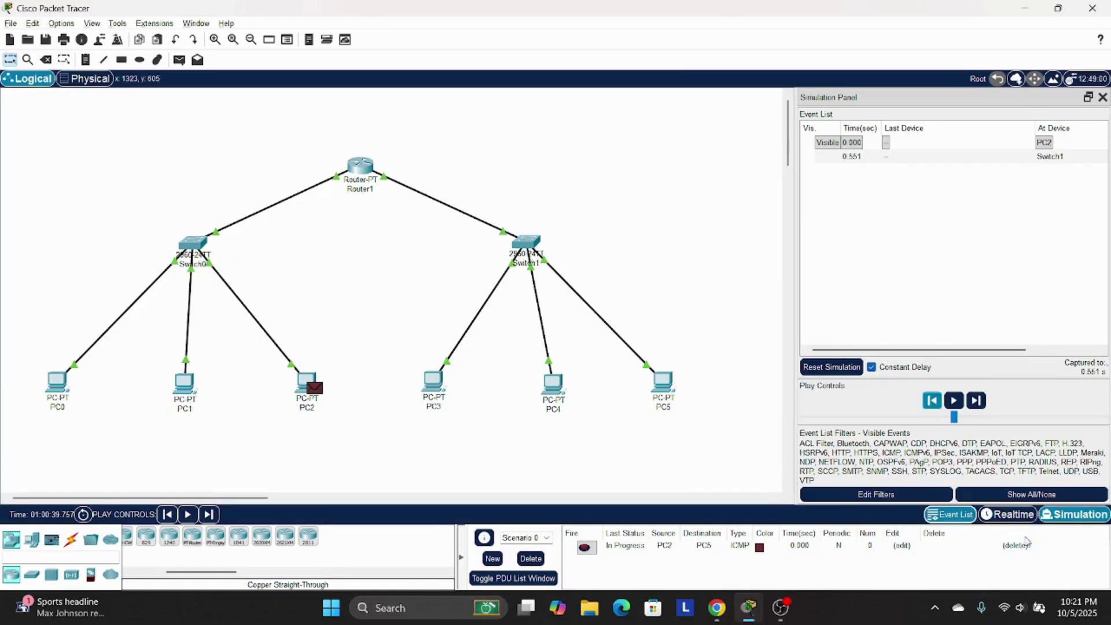
- Return to Realtime mode and open PC0's command prompt, moving its window aside to uncover more of the topology
left_click(1011, 515)
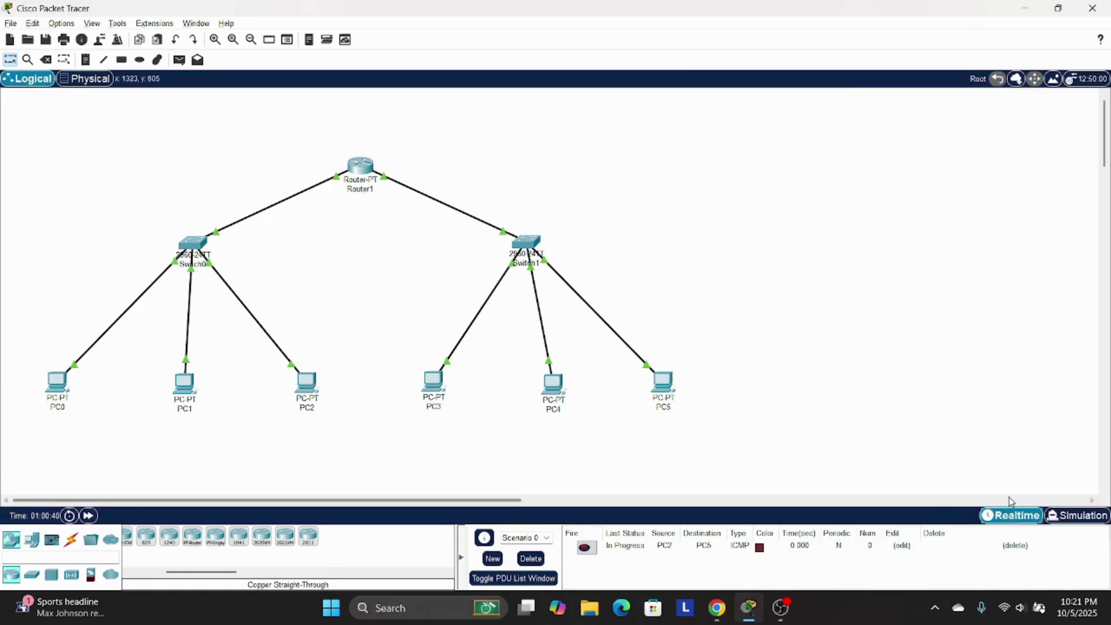
left_click(58, 384)
left_click(704, 174)
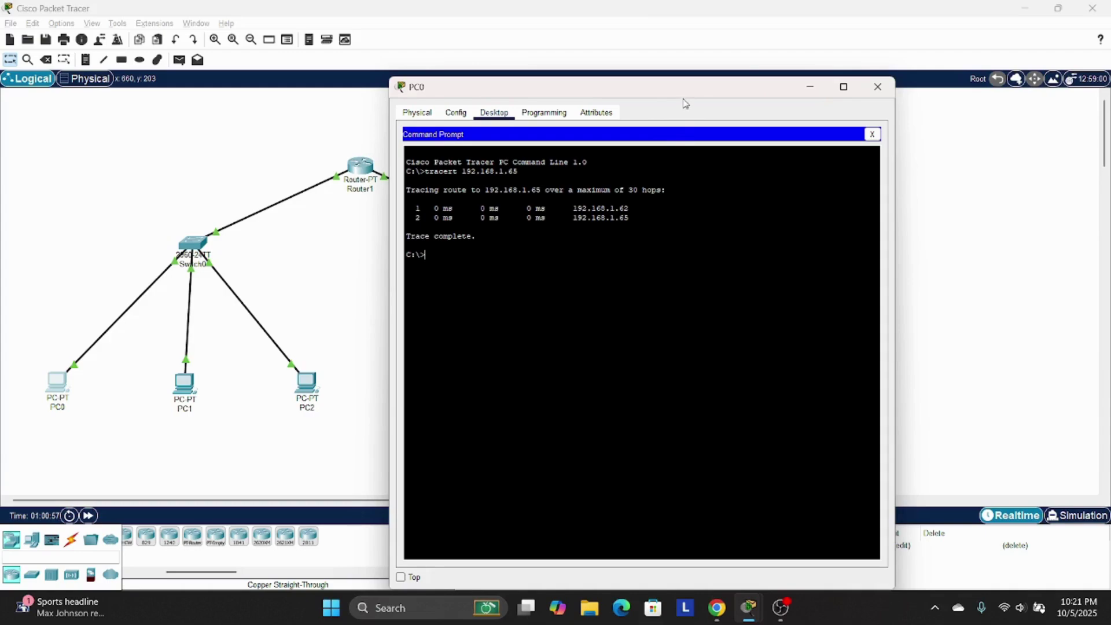
left_click_drag(684, 95, 844, 100)
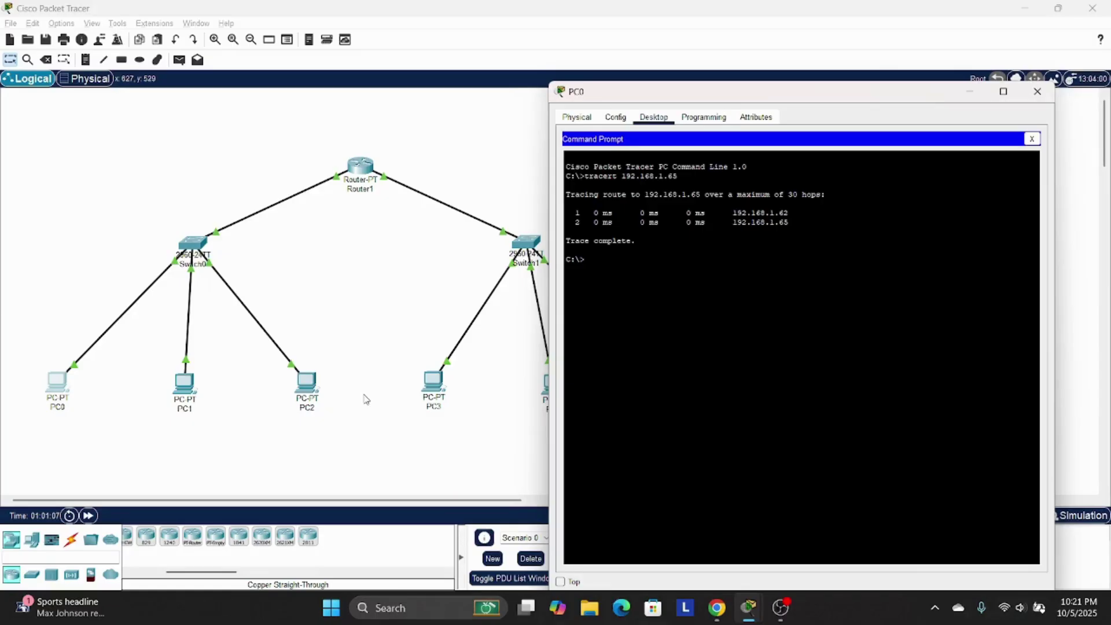
- Try tracert to 192.168.65 in PC0's command prompt, and run it again with the full address 192.168.1.65
type("tracert 192.168.65")
key("Return")
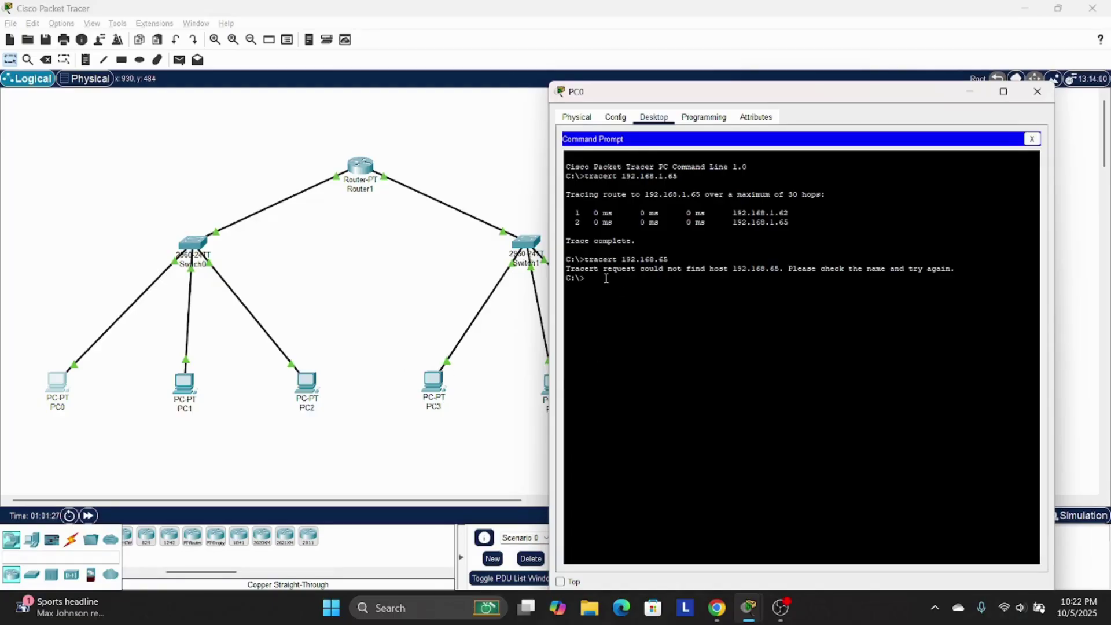
type("tracert 192.168.1.65")
key("Return")
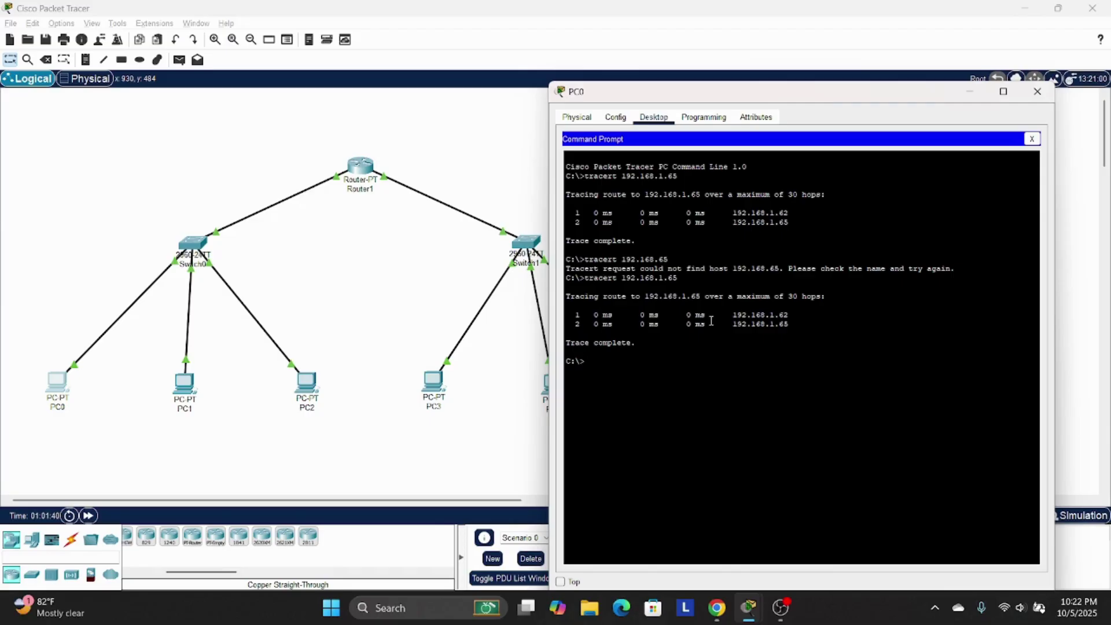
- Examine the hop addresses in the latest trace output by highlighting them, and close PC0's window
left_click_drag(733, 317, 800, 327)
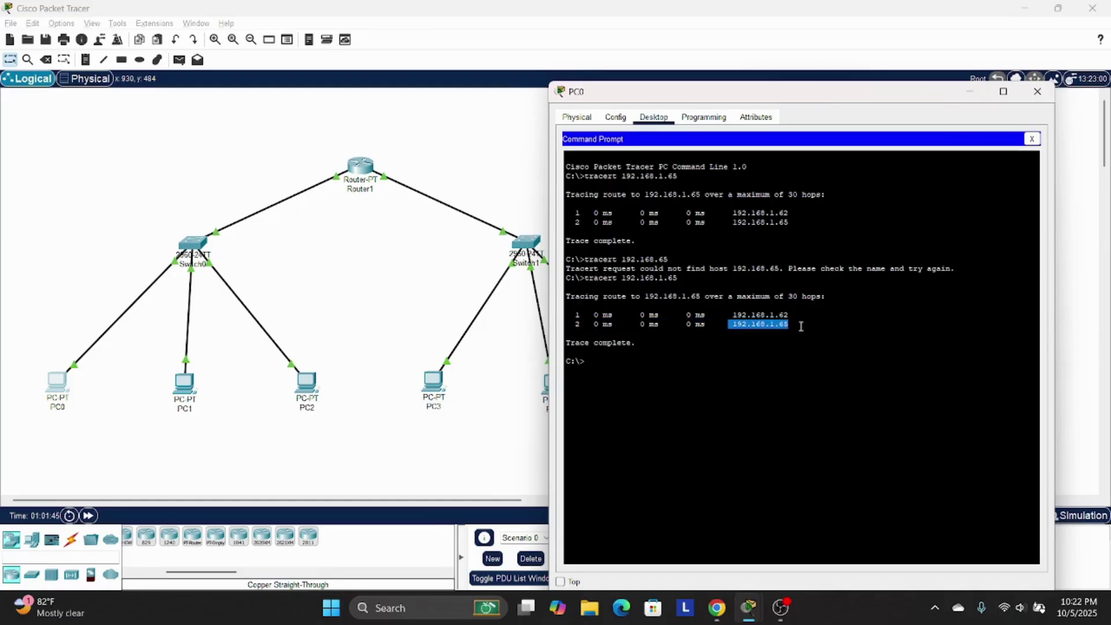
left_click(642, 369)
left_click(1036, 92)
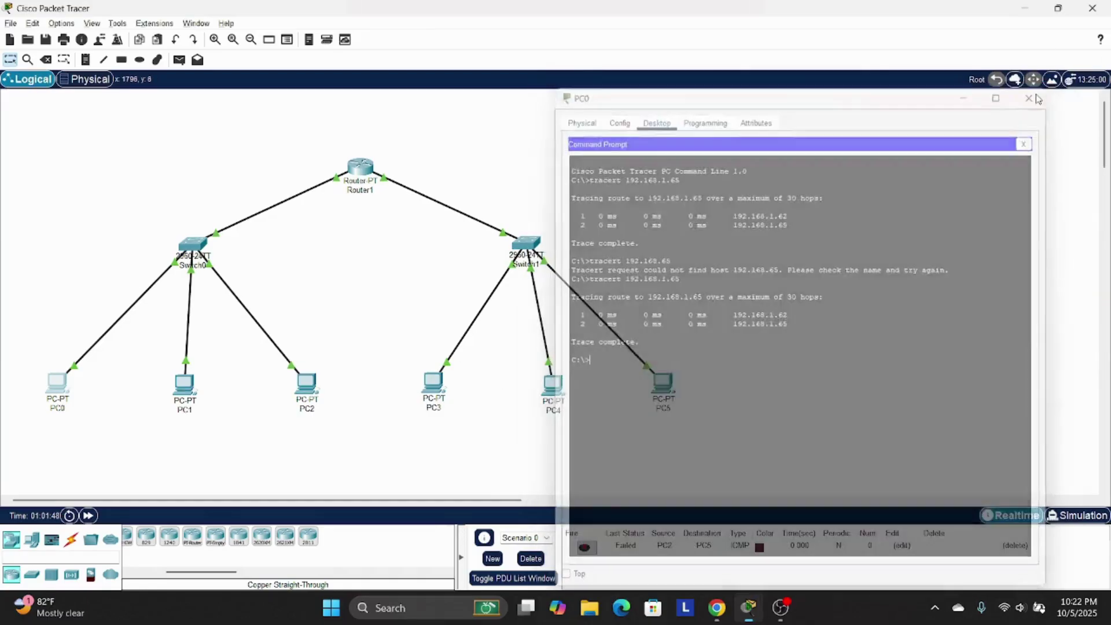
- Run tracert to 192.168.1.67 from PC2's command prompt, moving its window aside to uncover more of the topology
left_click(306, 382)
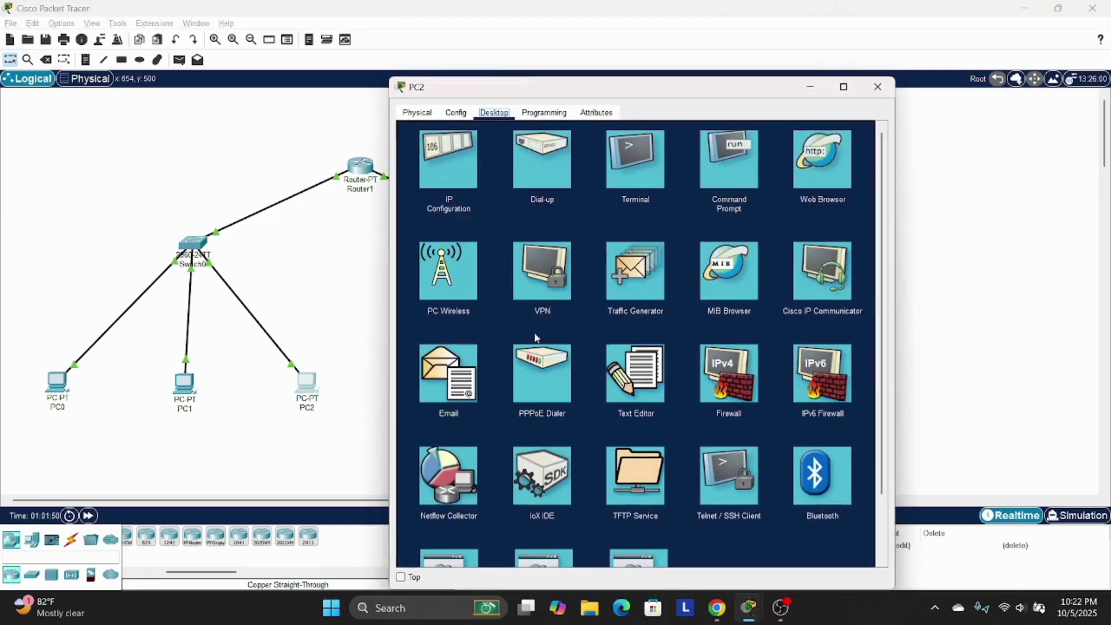
left_click(727, 156)
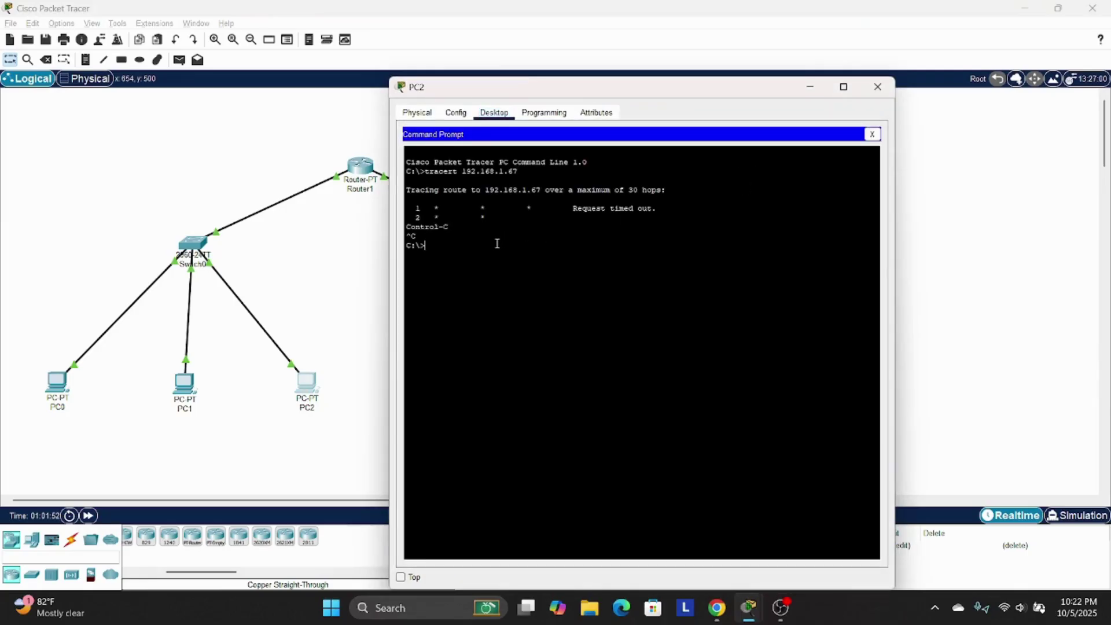
type("tracert")
left_click_drag(708, 93, 809, 128)
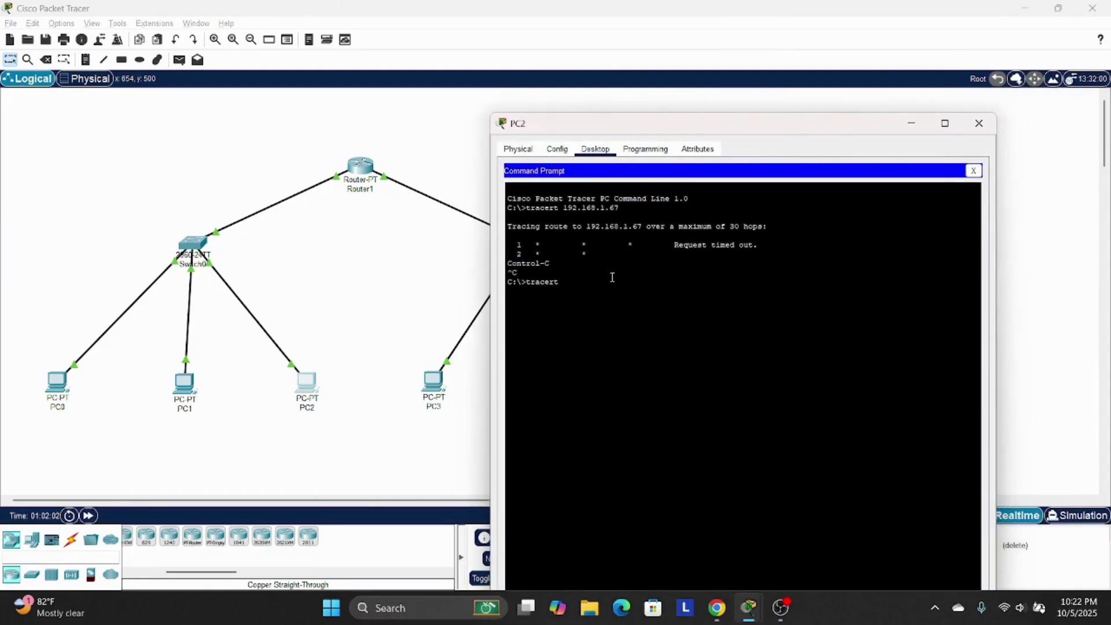
type("192.168.1.67")
key("Return")
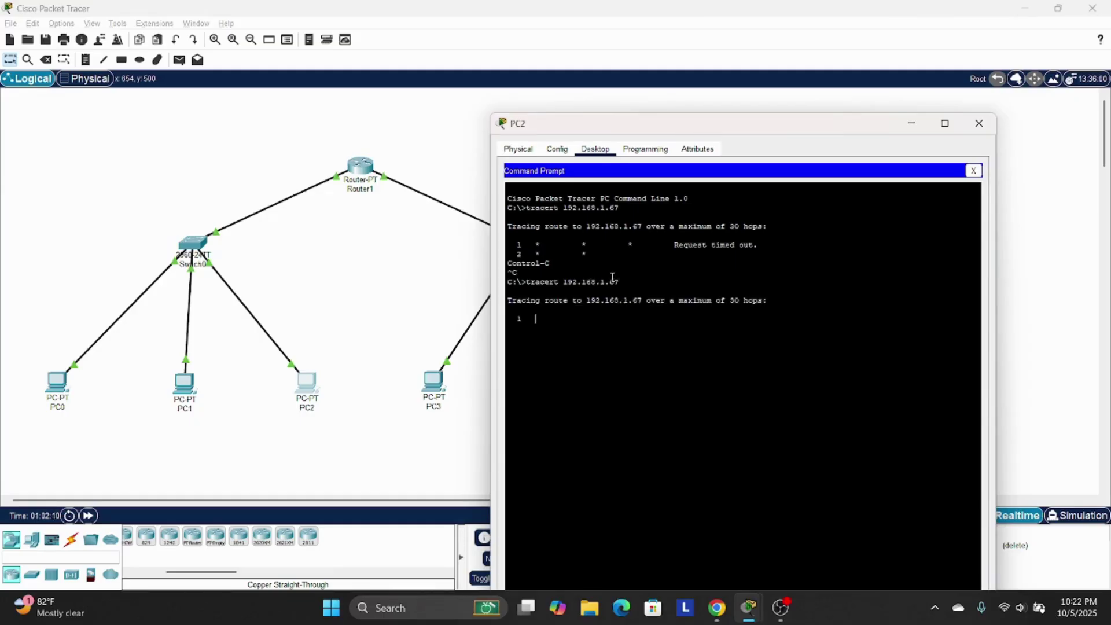
- Move PC2's window clear of Switch1, abort the running trace, and close the window
mouse_move(813, 123)
left_mouse_down()
mouse_move(826, 109)
mouse_move(560, 43)
mouse_move(880, 94)
left_mouse_up()
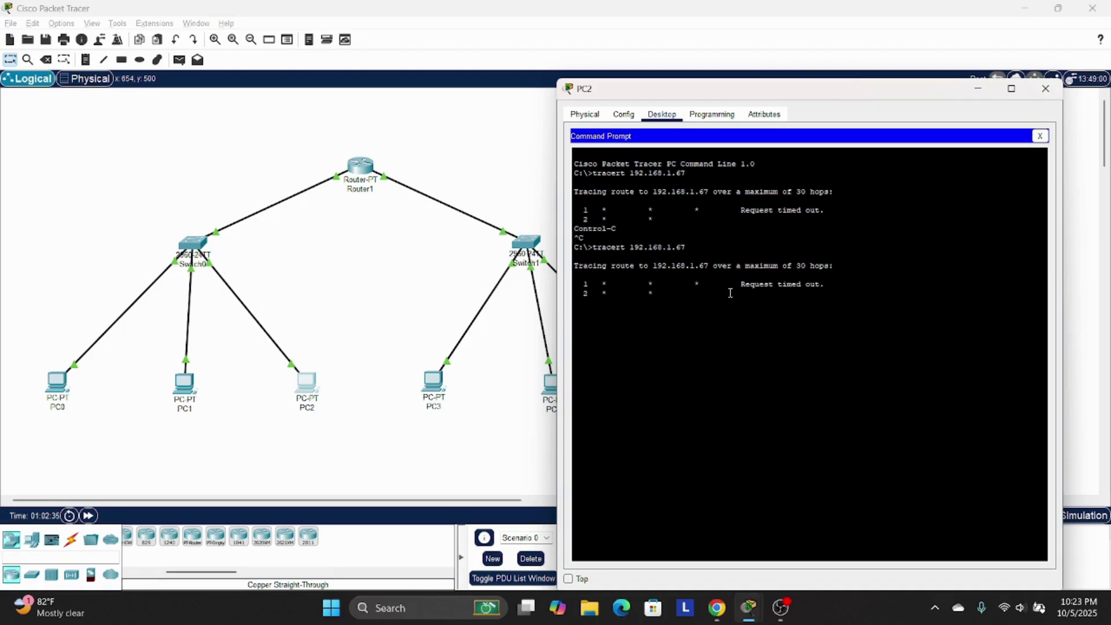
key("ctrl+c")
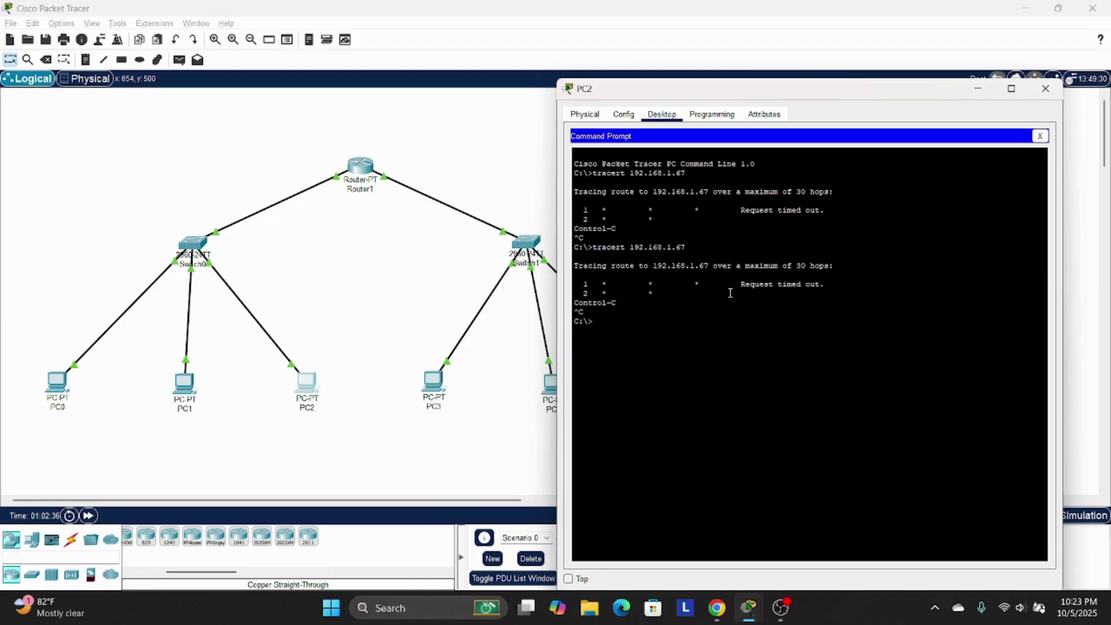
left_click(1045, 88)
- Run tracert to 192.168.1.66 from PC1's command prompt with its window moved off the topology, and close PC1's window
left_click(179, 386)
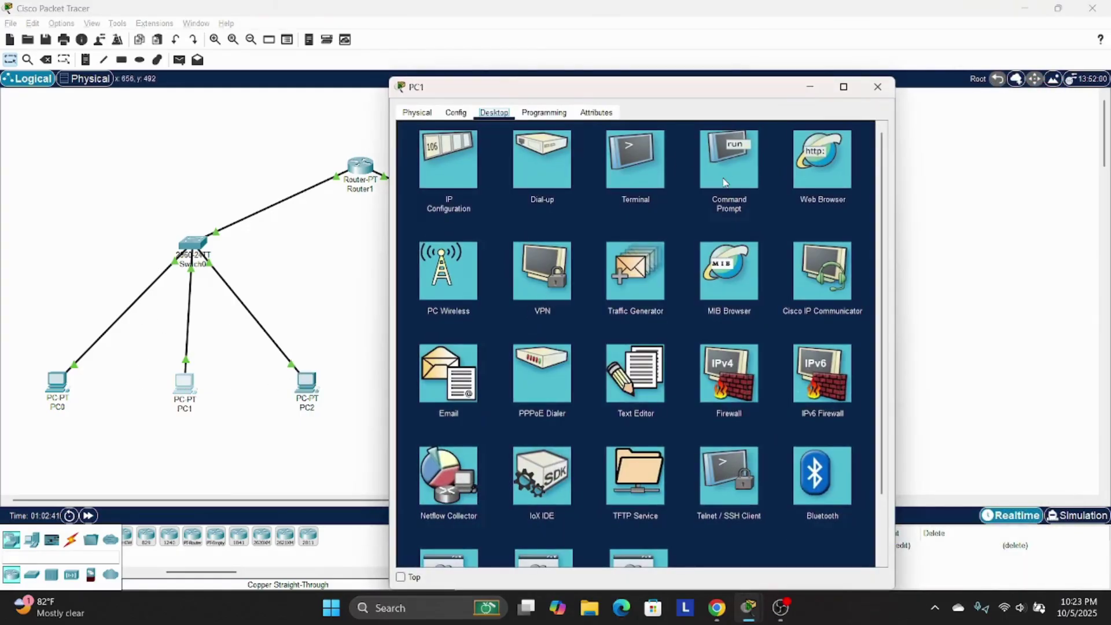
left_click_drag(774, 95, 957, 101)
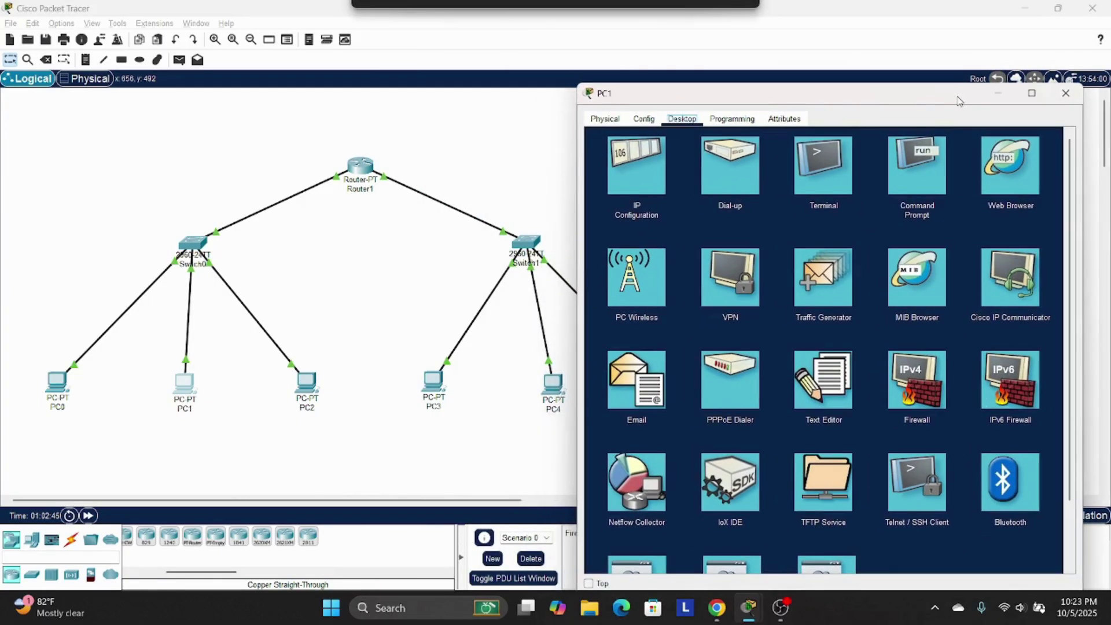
left_click(914, 190)
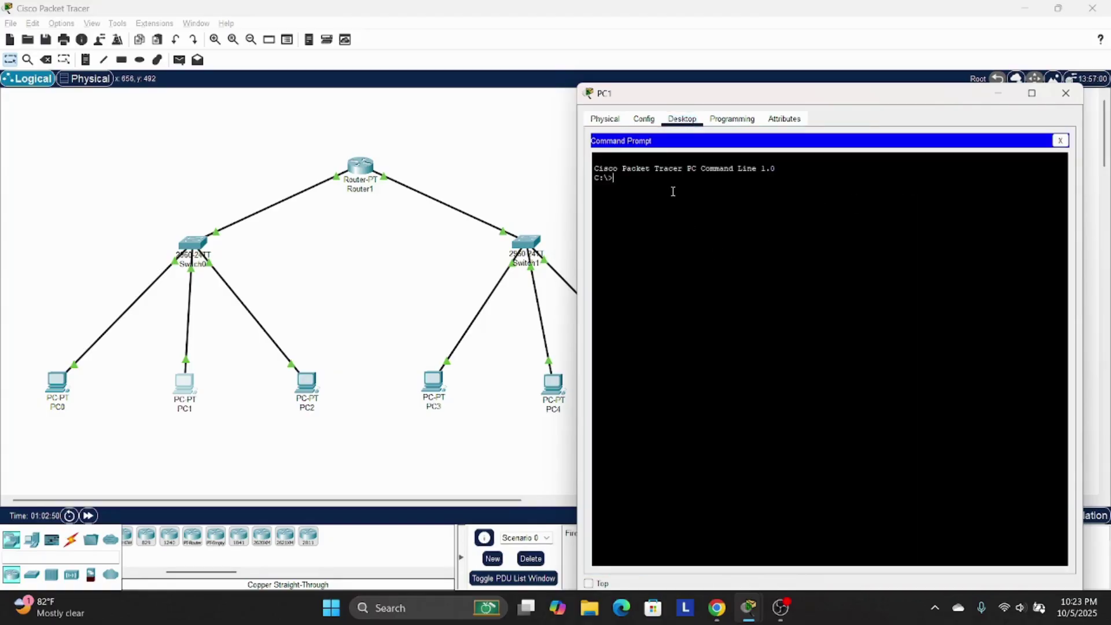
type("tracert 192.168.1.66")
key("Return")
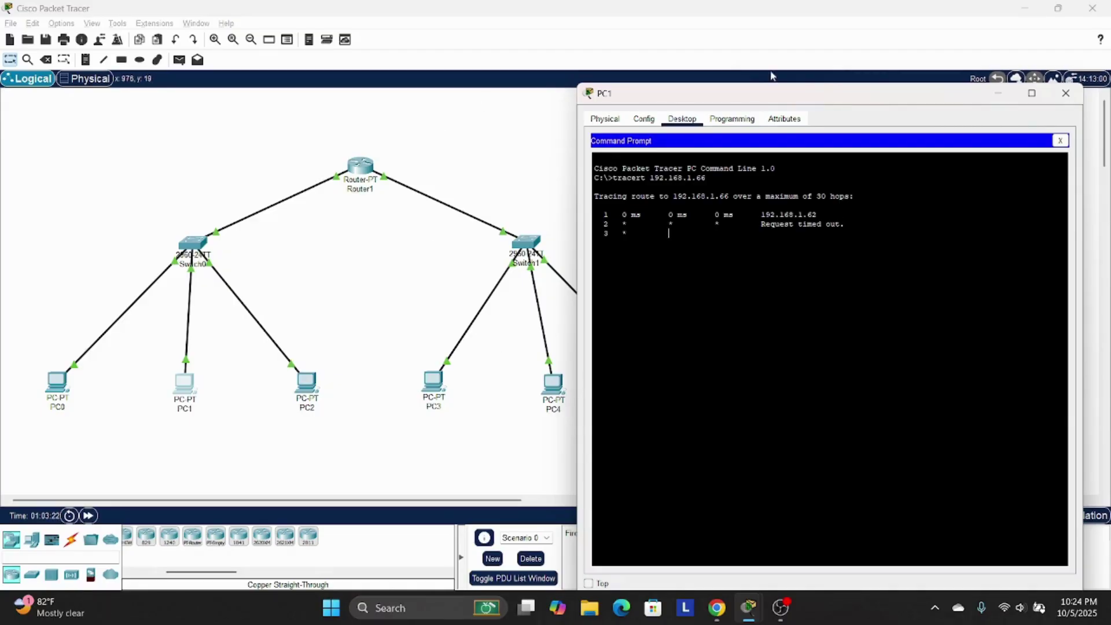
left_click(1065, 93)
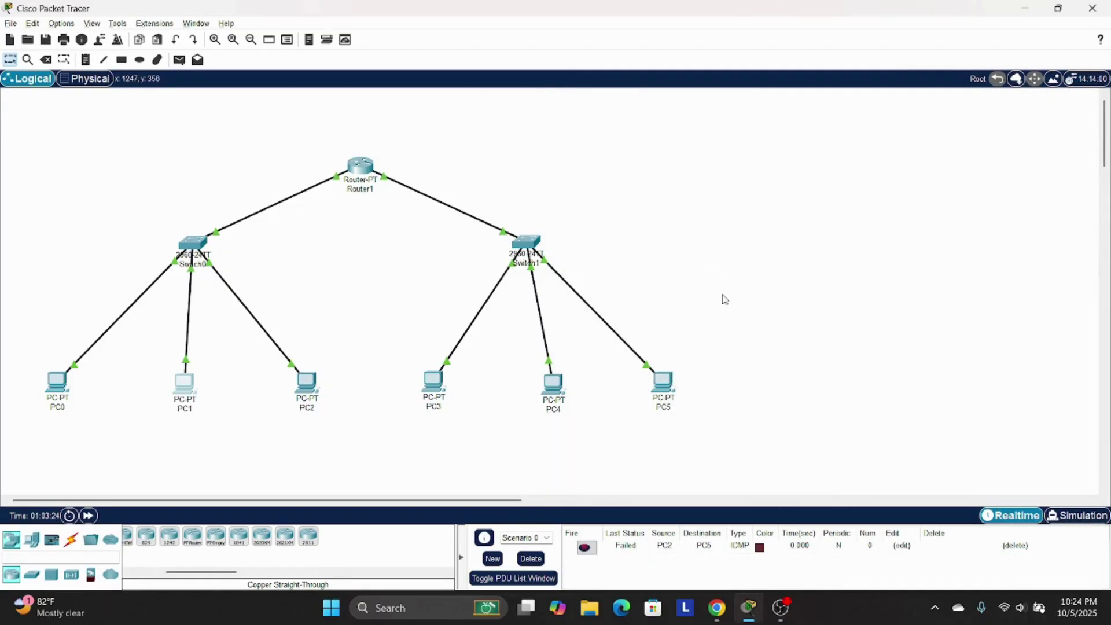